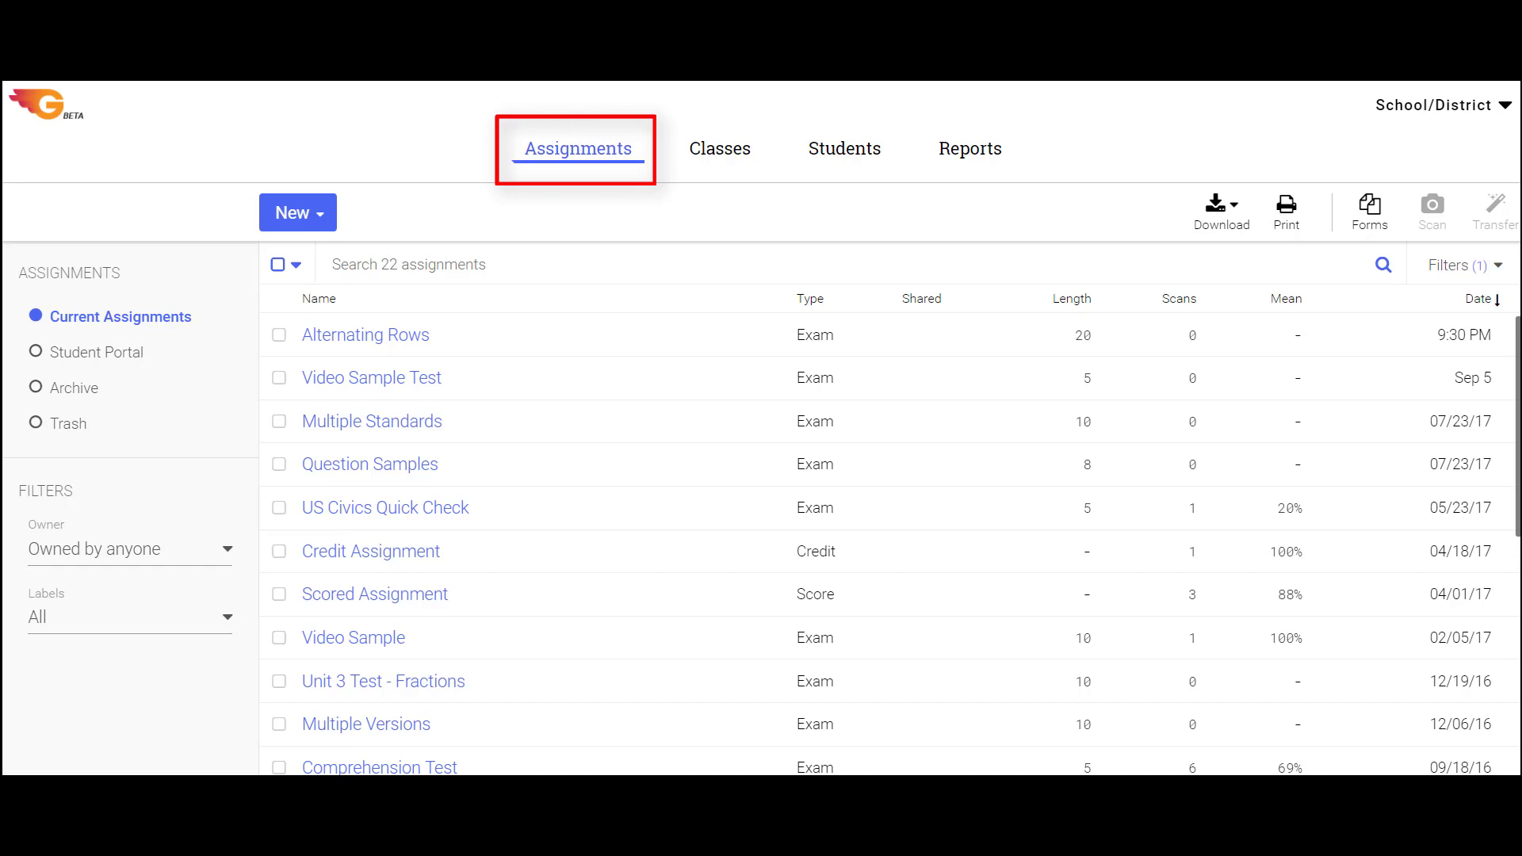
Show the new-assignment types (multiple-question, scored, credit) from the Current Assignments list.
left_click(329, 222)
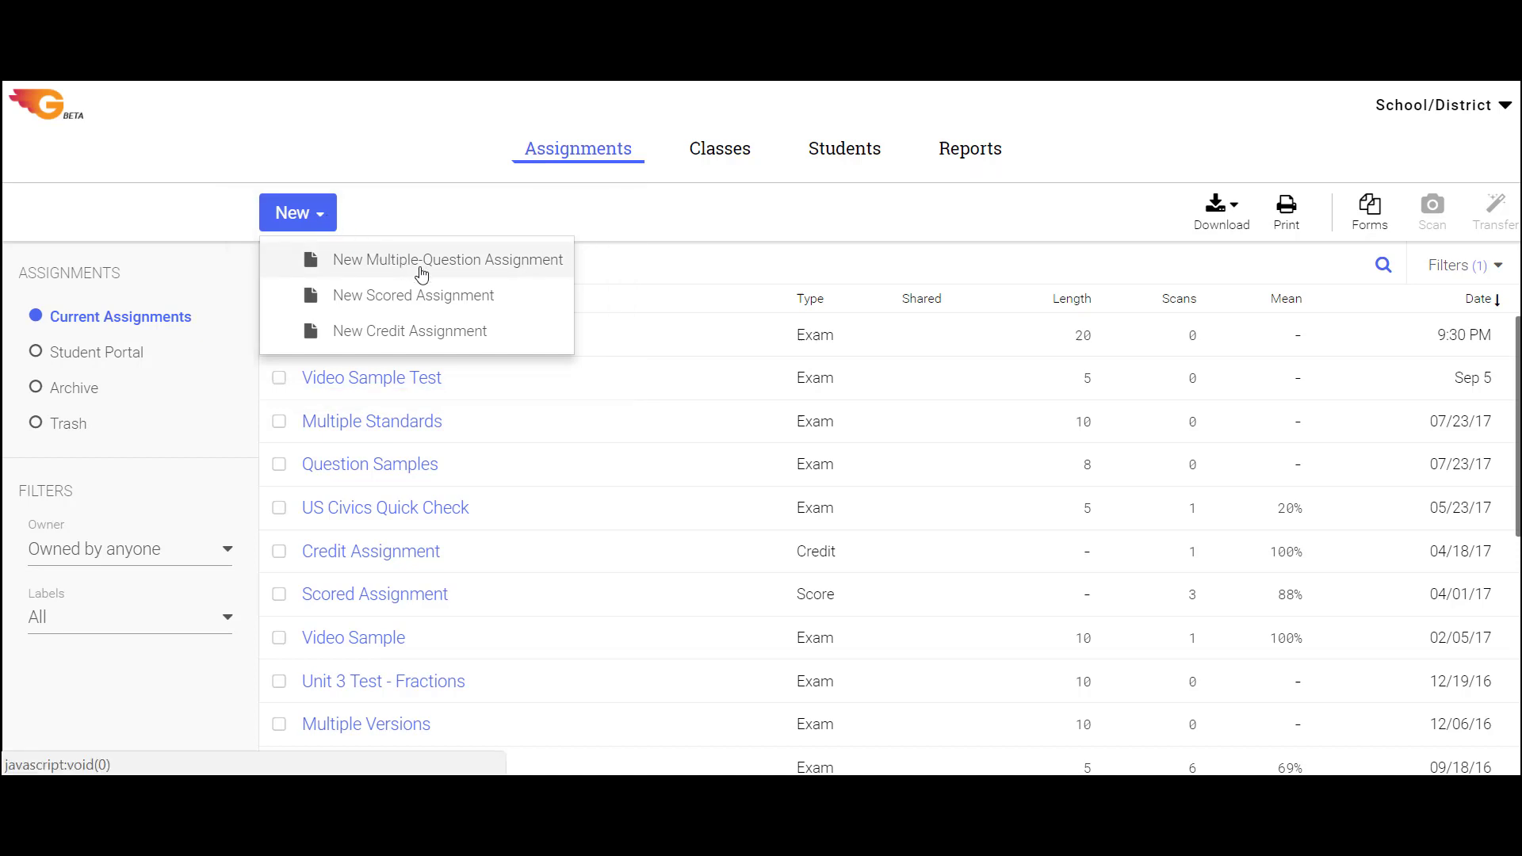
Save a new multiple-question assignment 'Multiple Versions', length 12, described 'Optional Description'.
left_click(421, 265)
type("Multiple Versions")
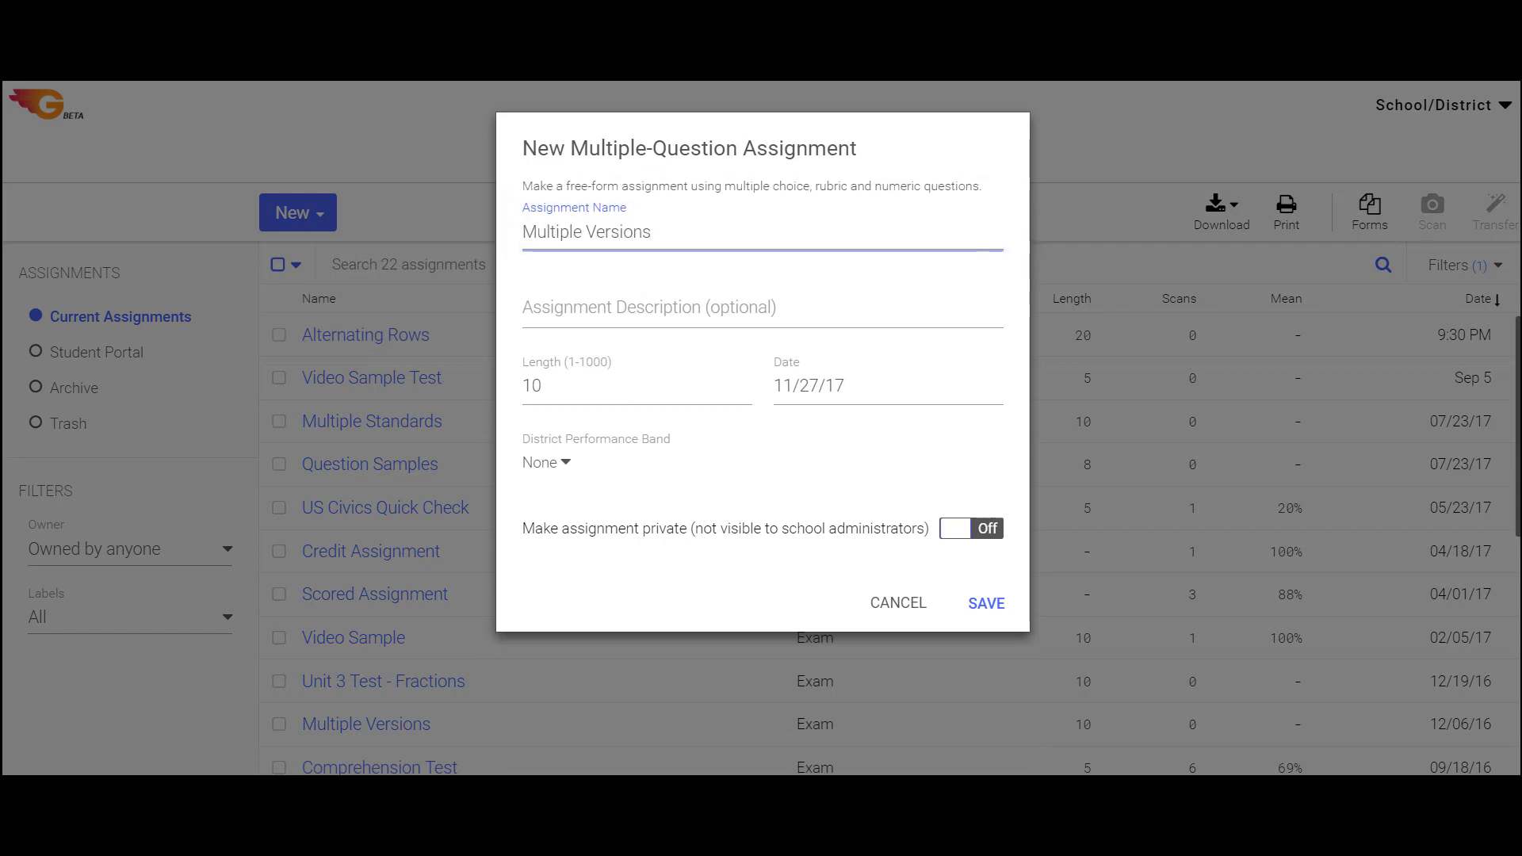
double_click(573, 385)
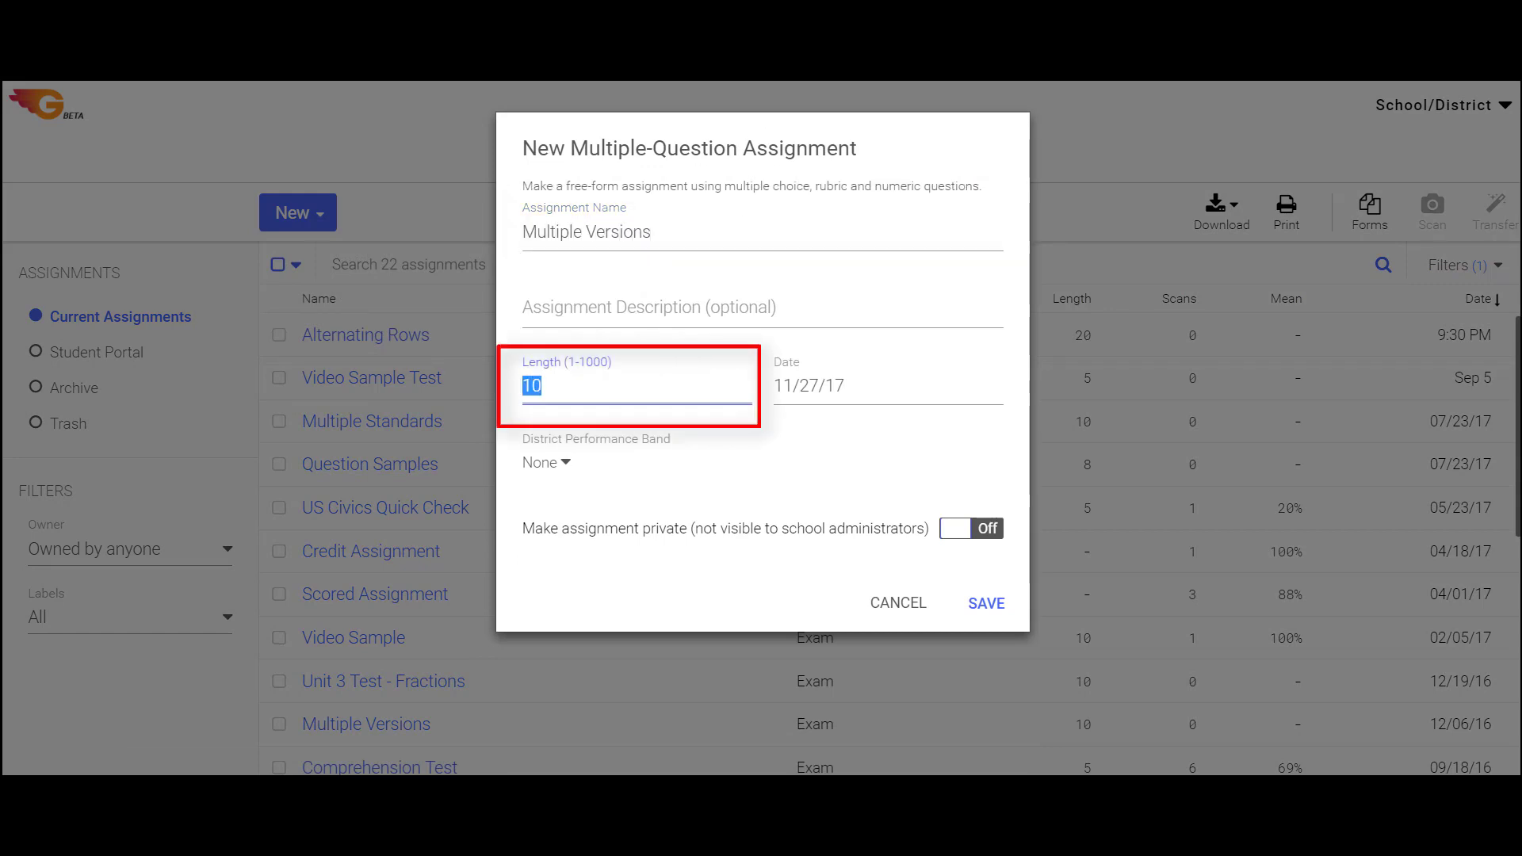
type("12")
left_click(679, 265)
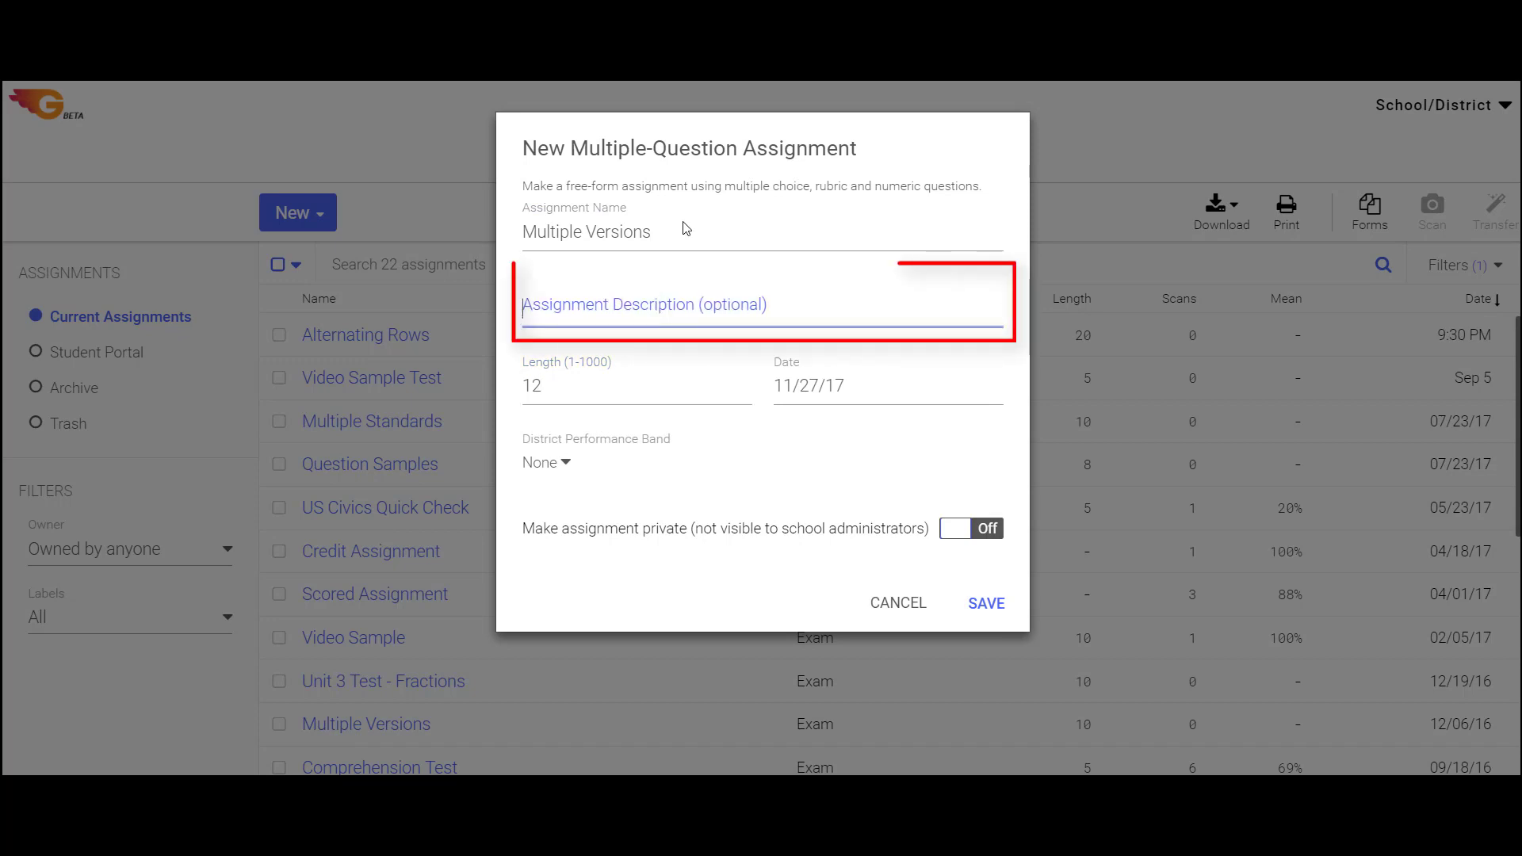
type("Optio")
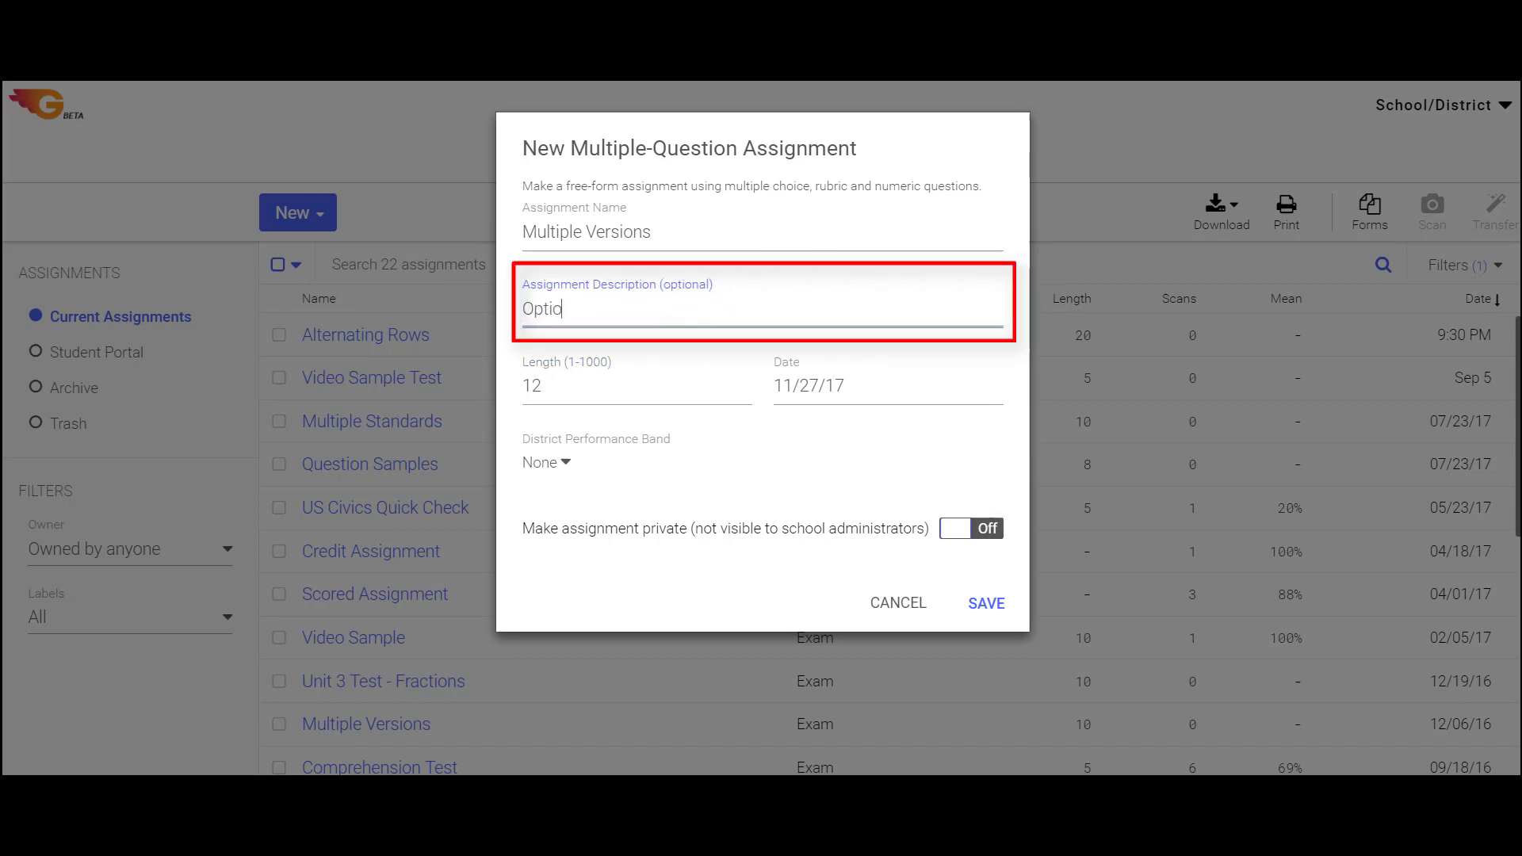
type("n al Description")
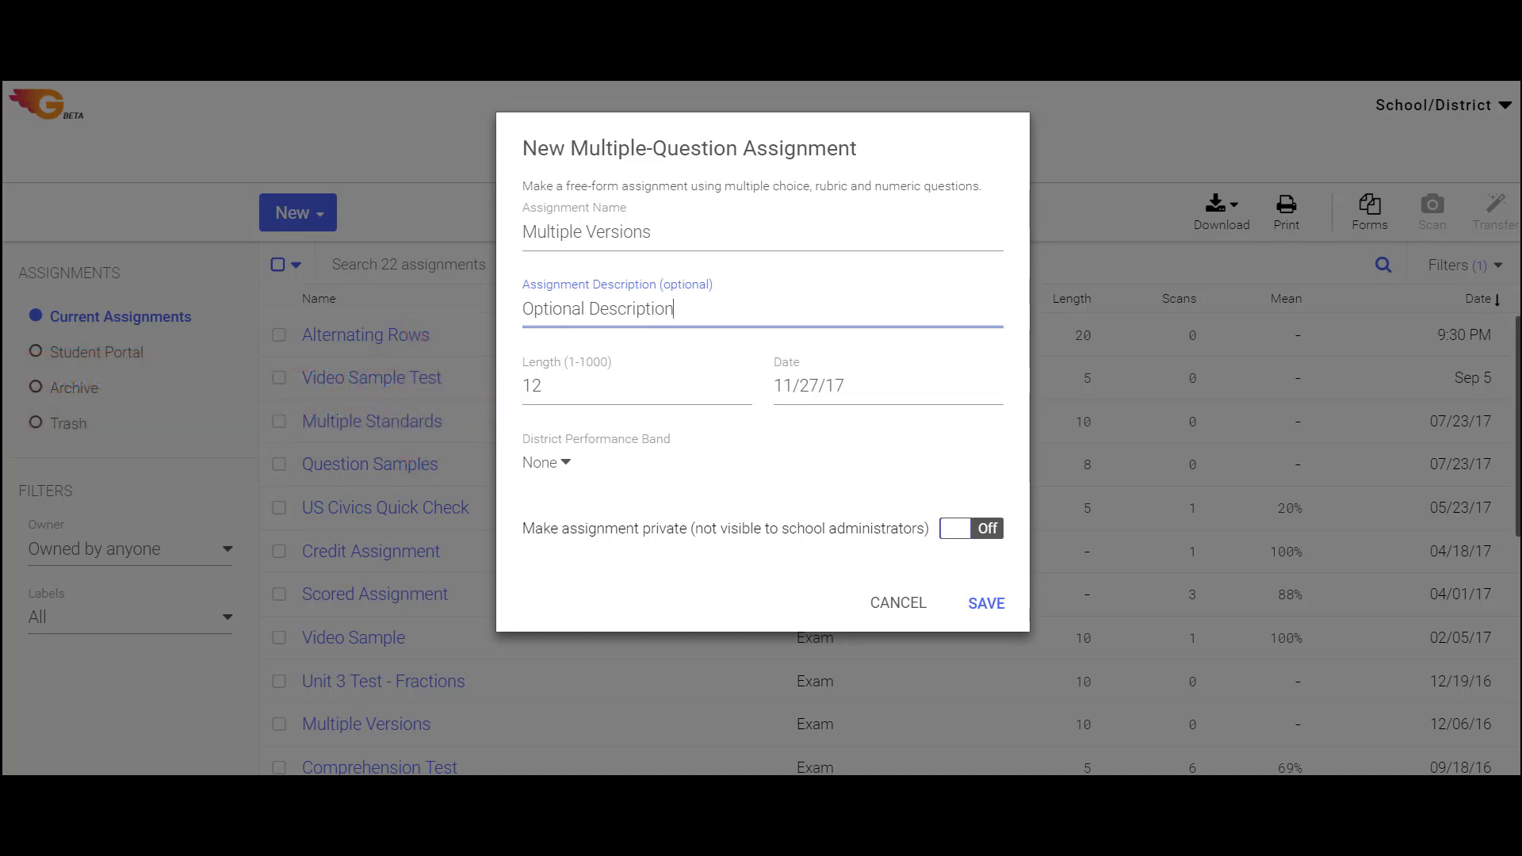
left_click(986, 602)
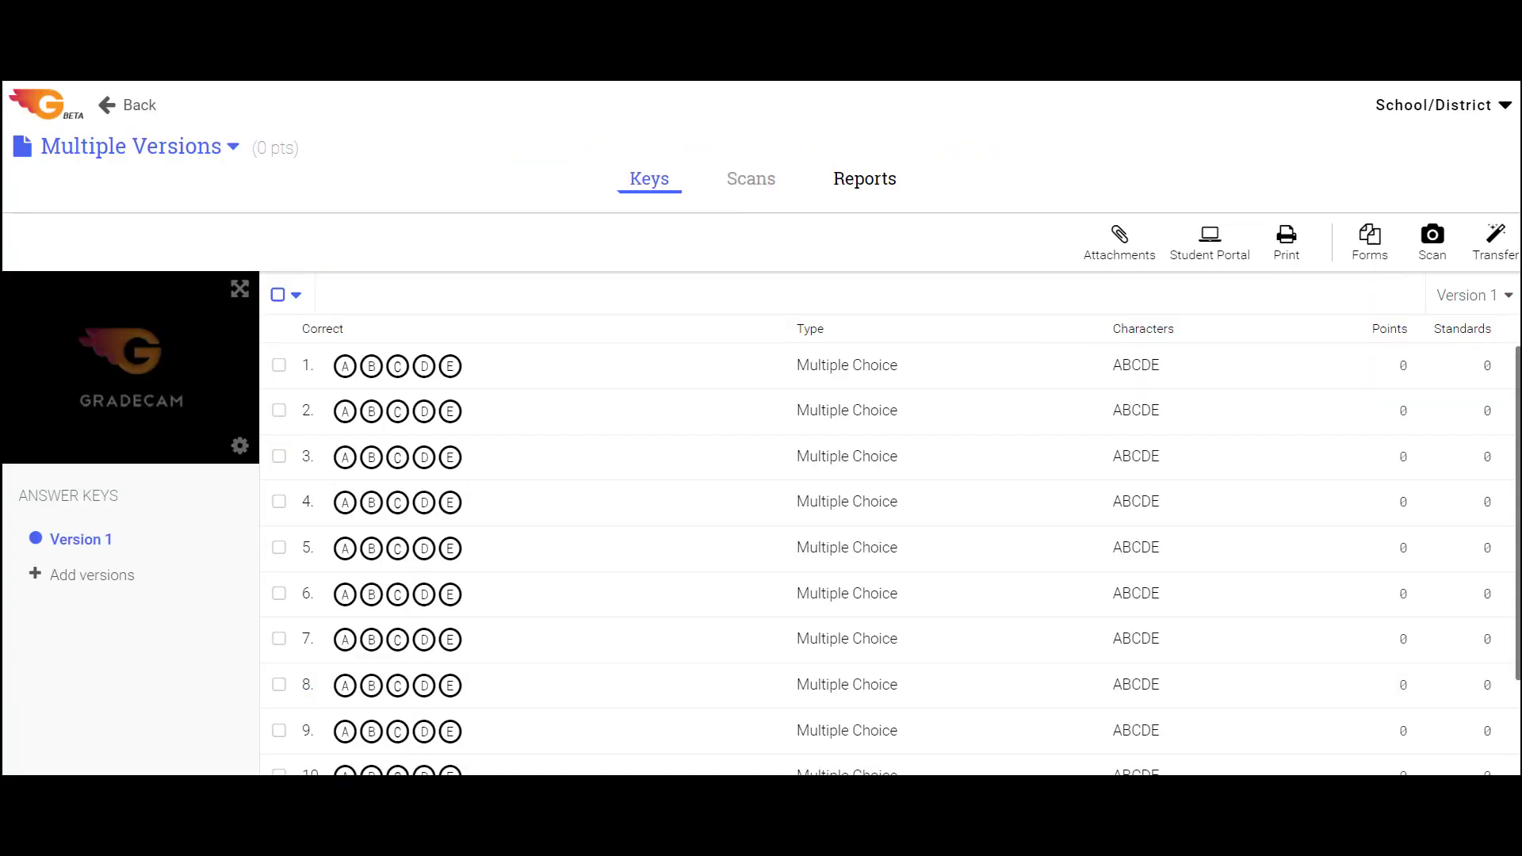
Mark Version 1 answers for questions 1–12: A, C, D, B, E, C, B, B, D, D, C, A.
left_click(345, 366)
left_click(397, 411)
left_click(423, 457)
left_click(371, 502)
left_click(450, 549)
left_click(397, 594)
left_click(371, 640)
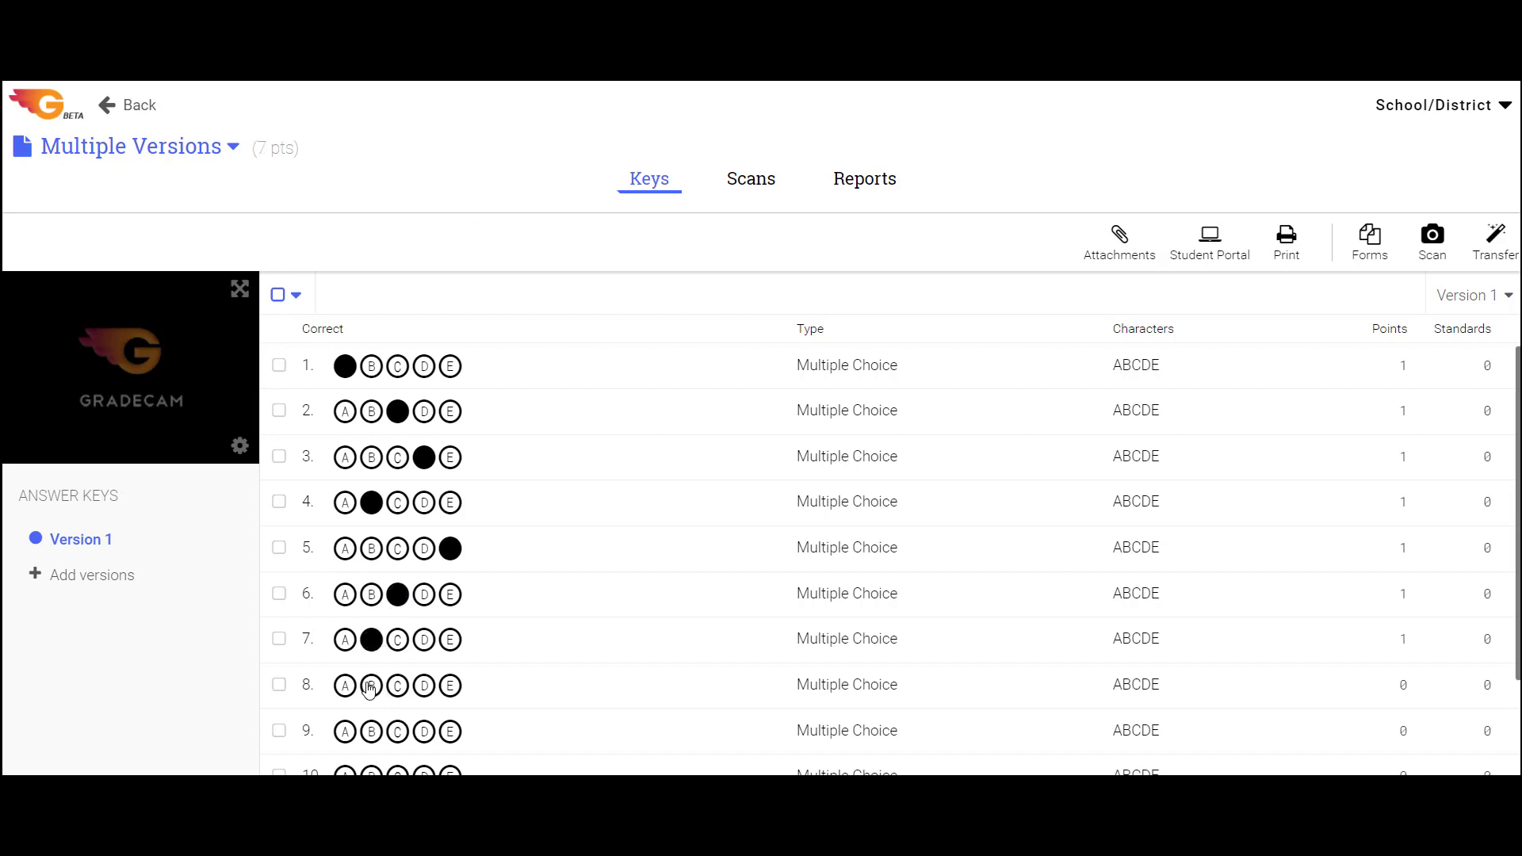
left_click(371, 685)
left_click(424, 731)
scroll(440, 713, "down", 2)
left_click(424, 659)
left_click(397, 706)
left_click(345, 750)
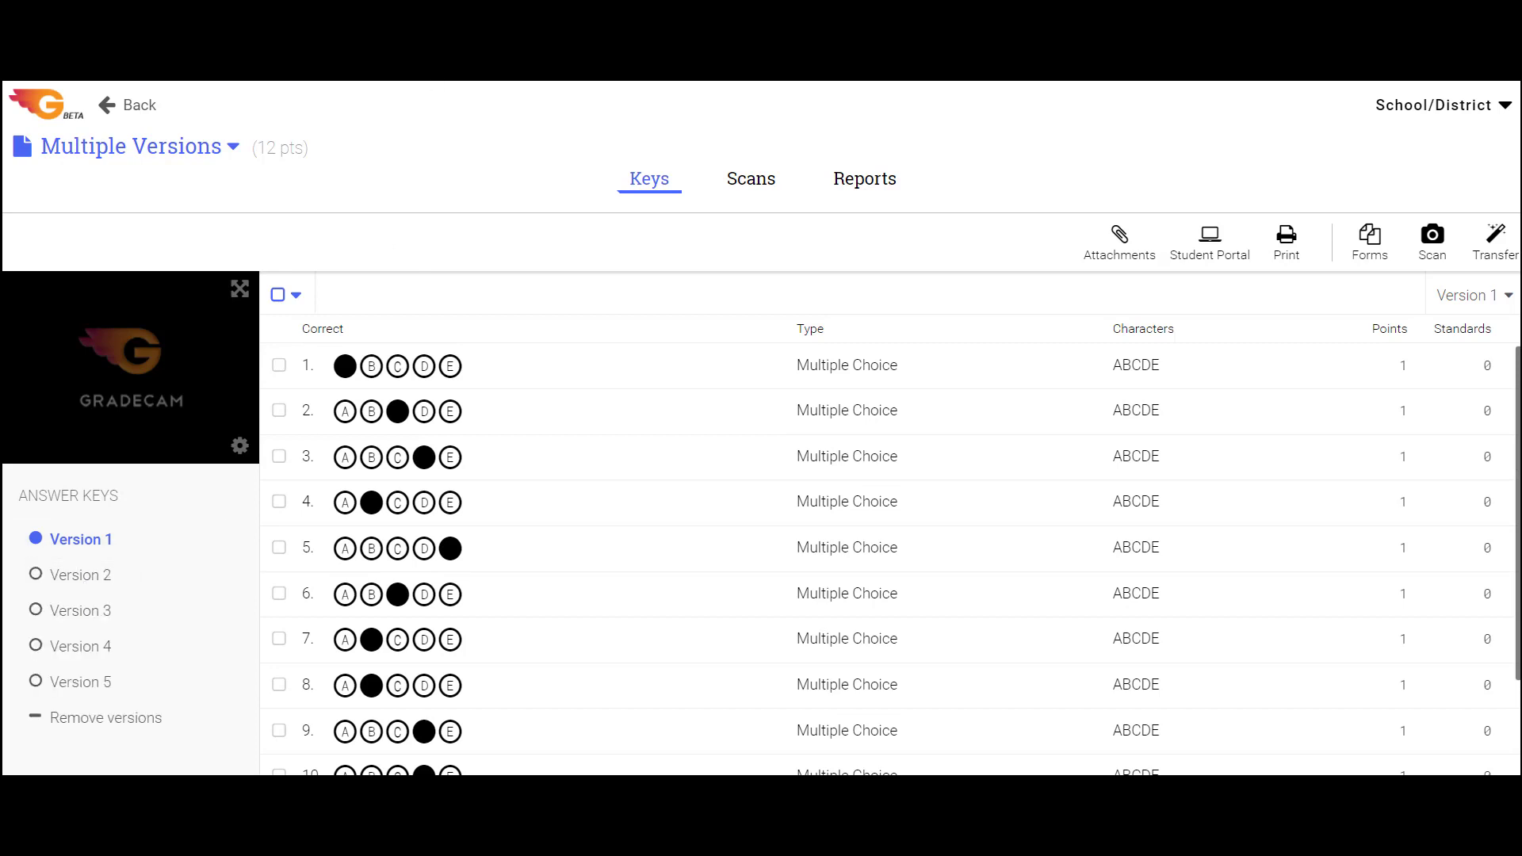
Set Version 2 answers for questions 1–12: C, B, D, D, B, C, E, A, C, C, D, B.
left_click(116, 577)
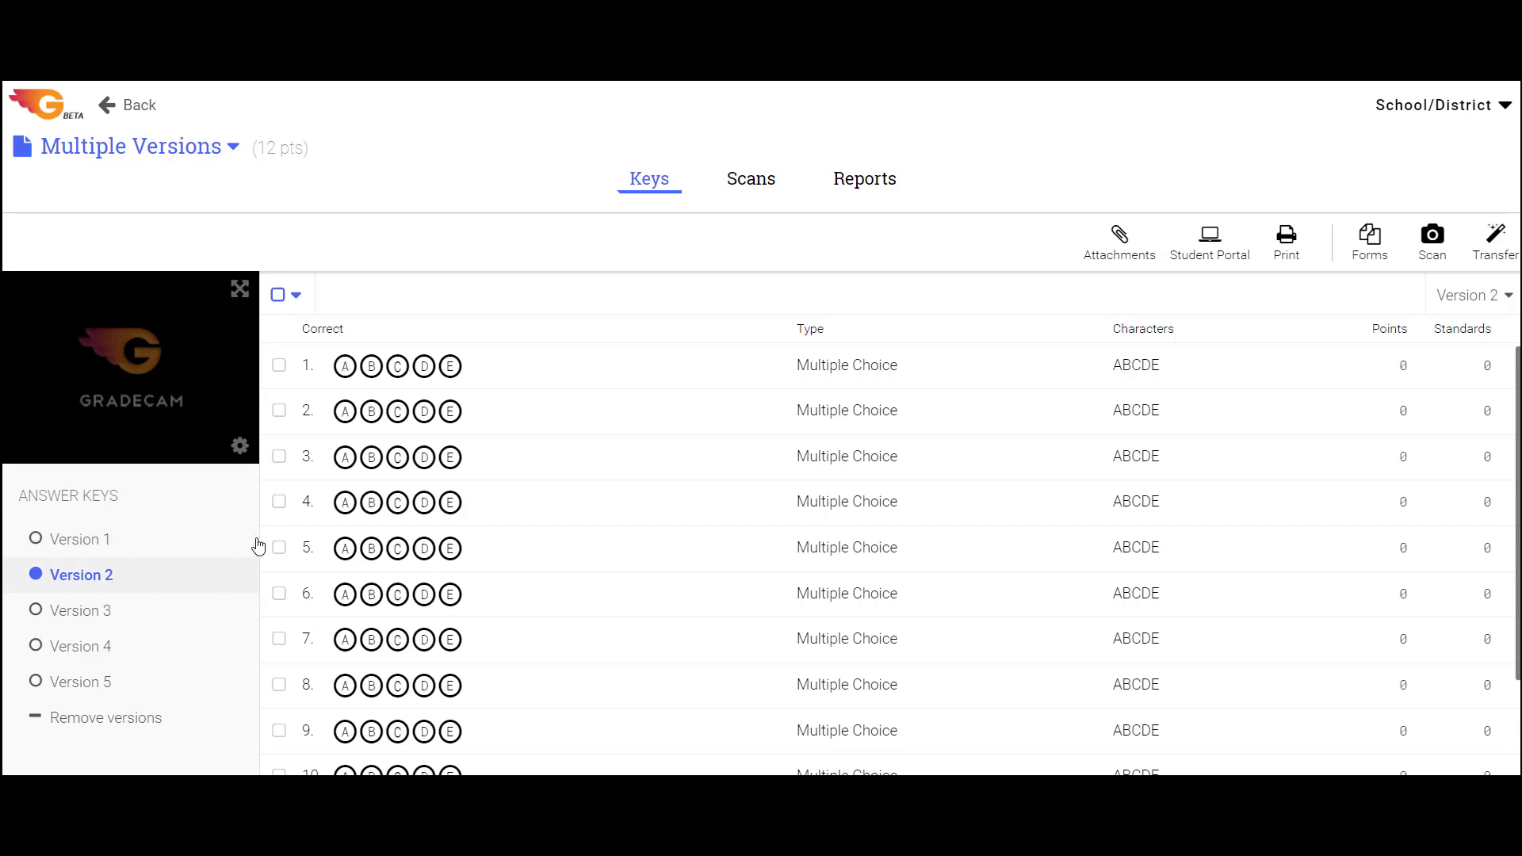
left_click(398, 366)
left_click(372, 411)
left_click(424, 457)
left_click(424, 502)
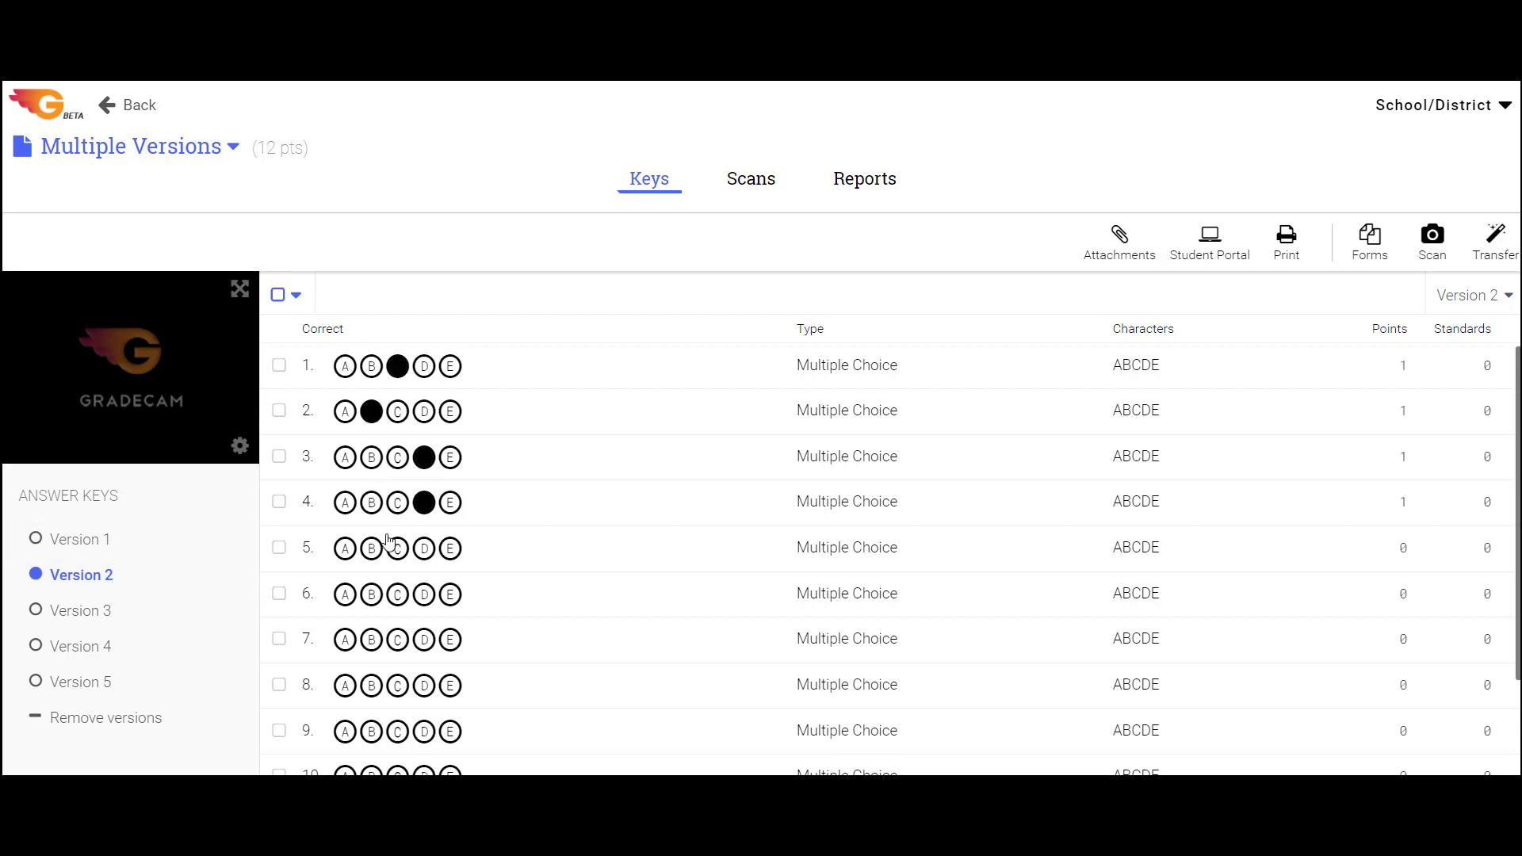
left_click(372, 548)
left_click(398, 595)
left_click(450, 639)
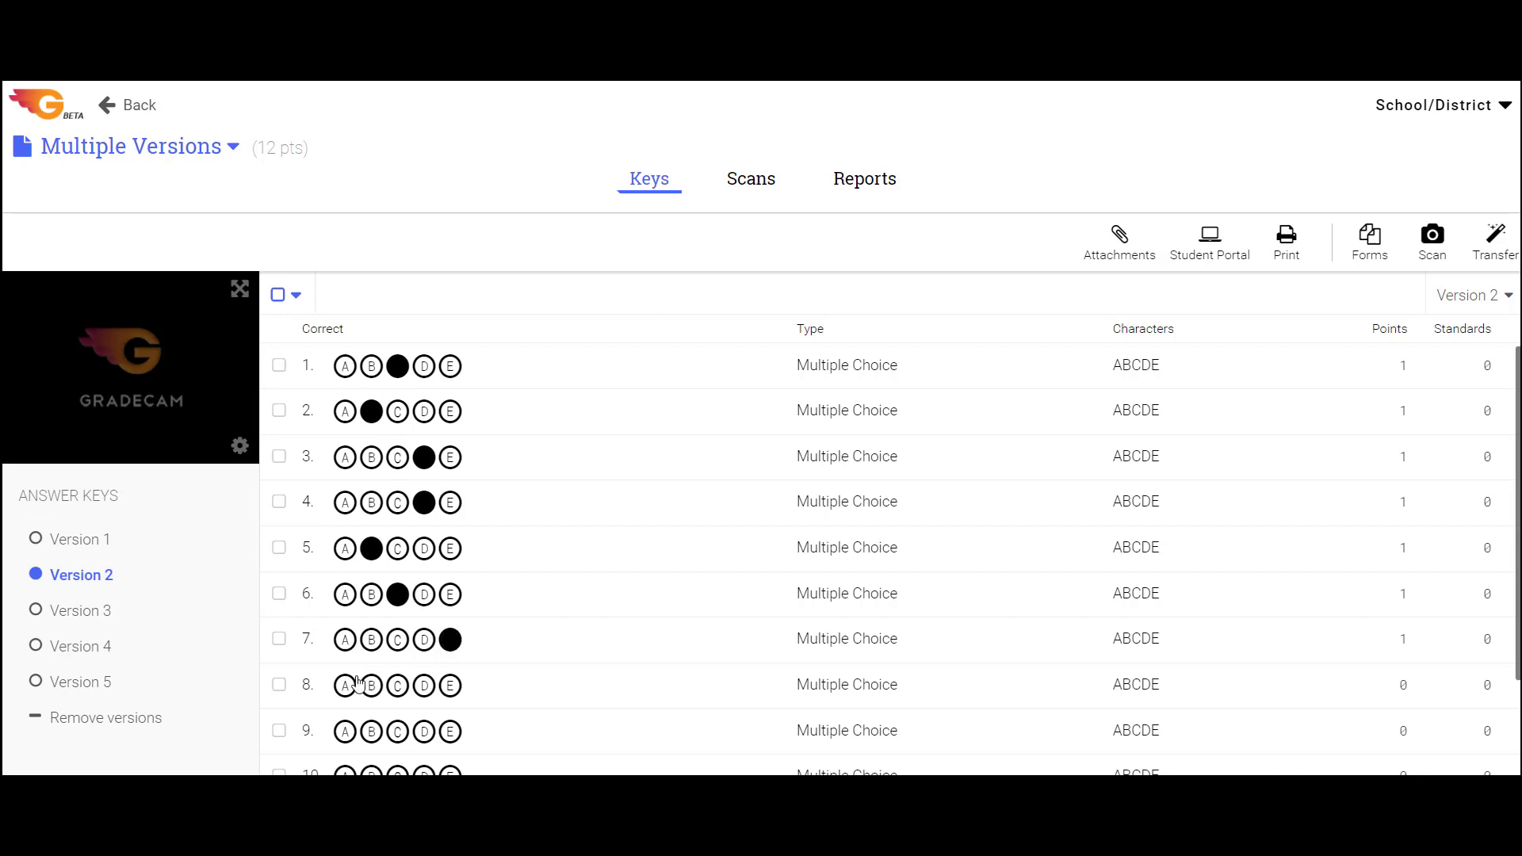
left_click(346, 686)
left_click(398, 731)
left_click(398, 770)
scroll(404, 756, "down", 2)
left_click(424, 707)
left_click(372, 751)
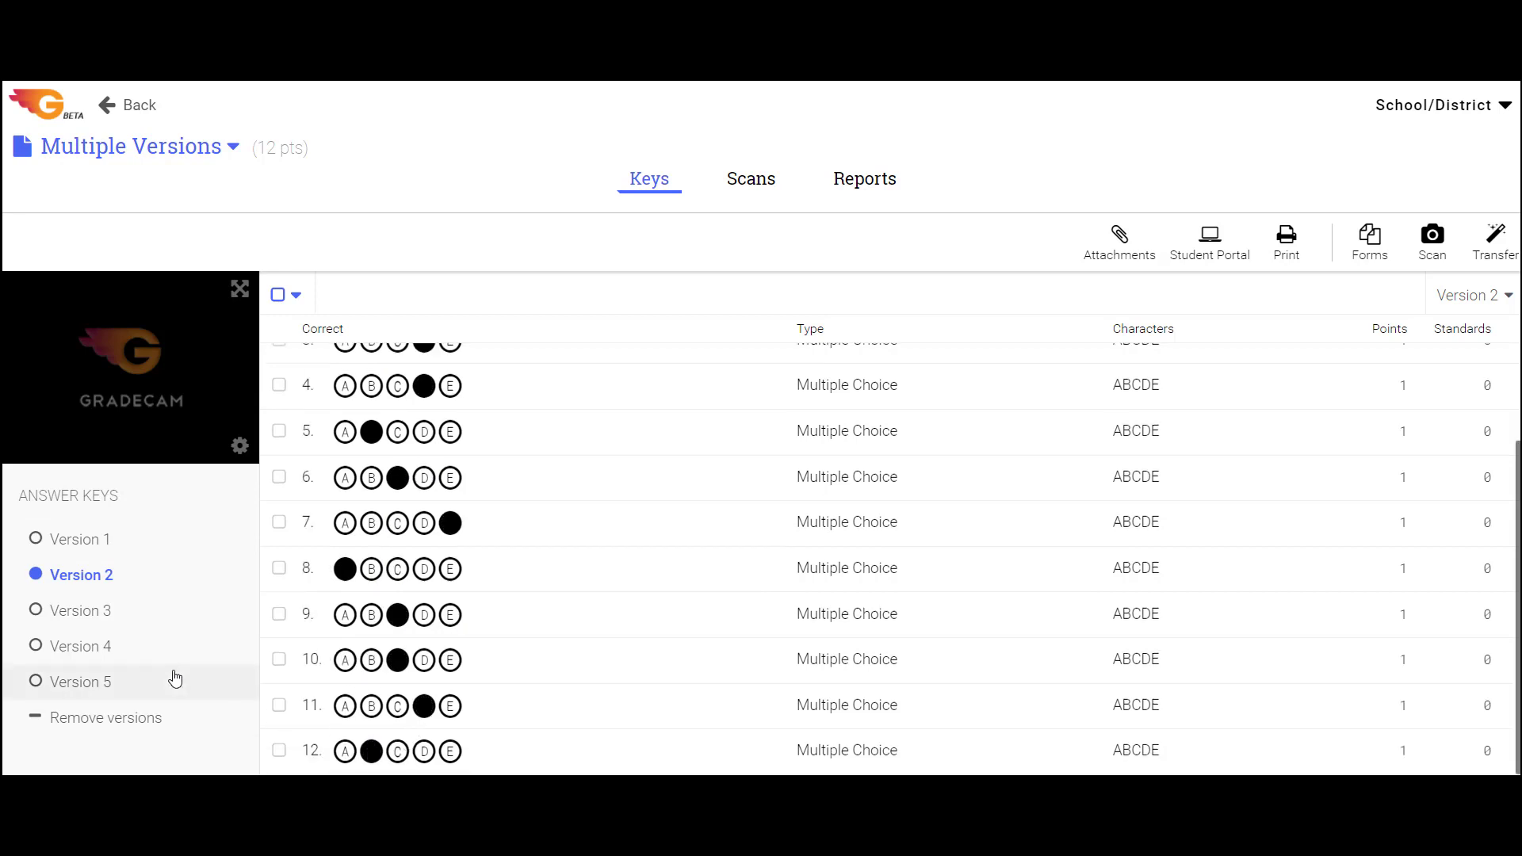
Set Version 3 answers for questions 1–12: E, D, E, A, B, D, C, C, A, C, C, B.
left_click(88, 618)
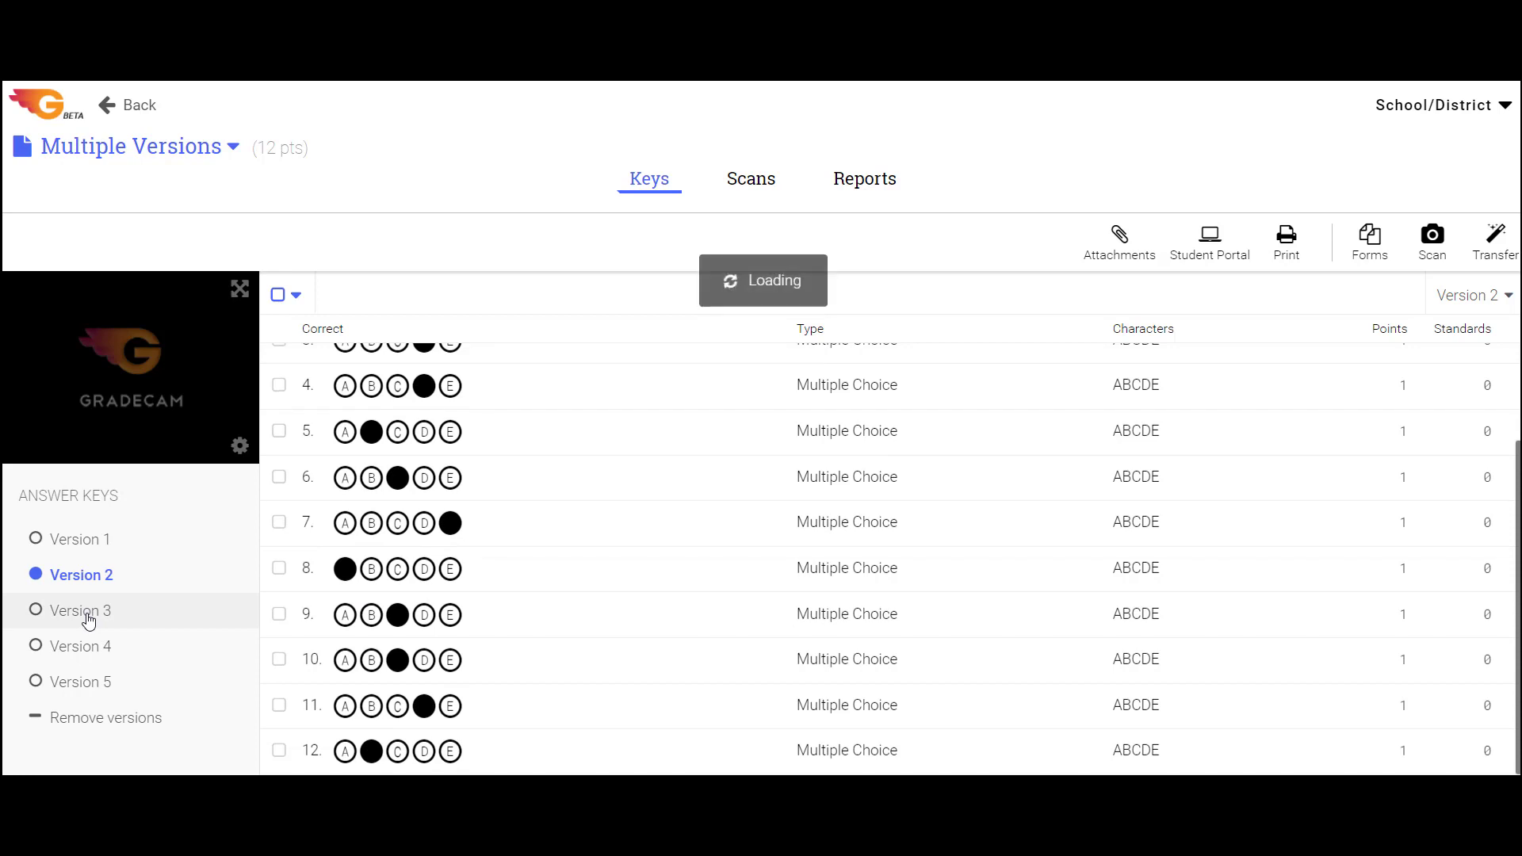
left_click(449, 366)
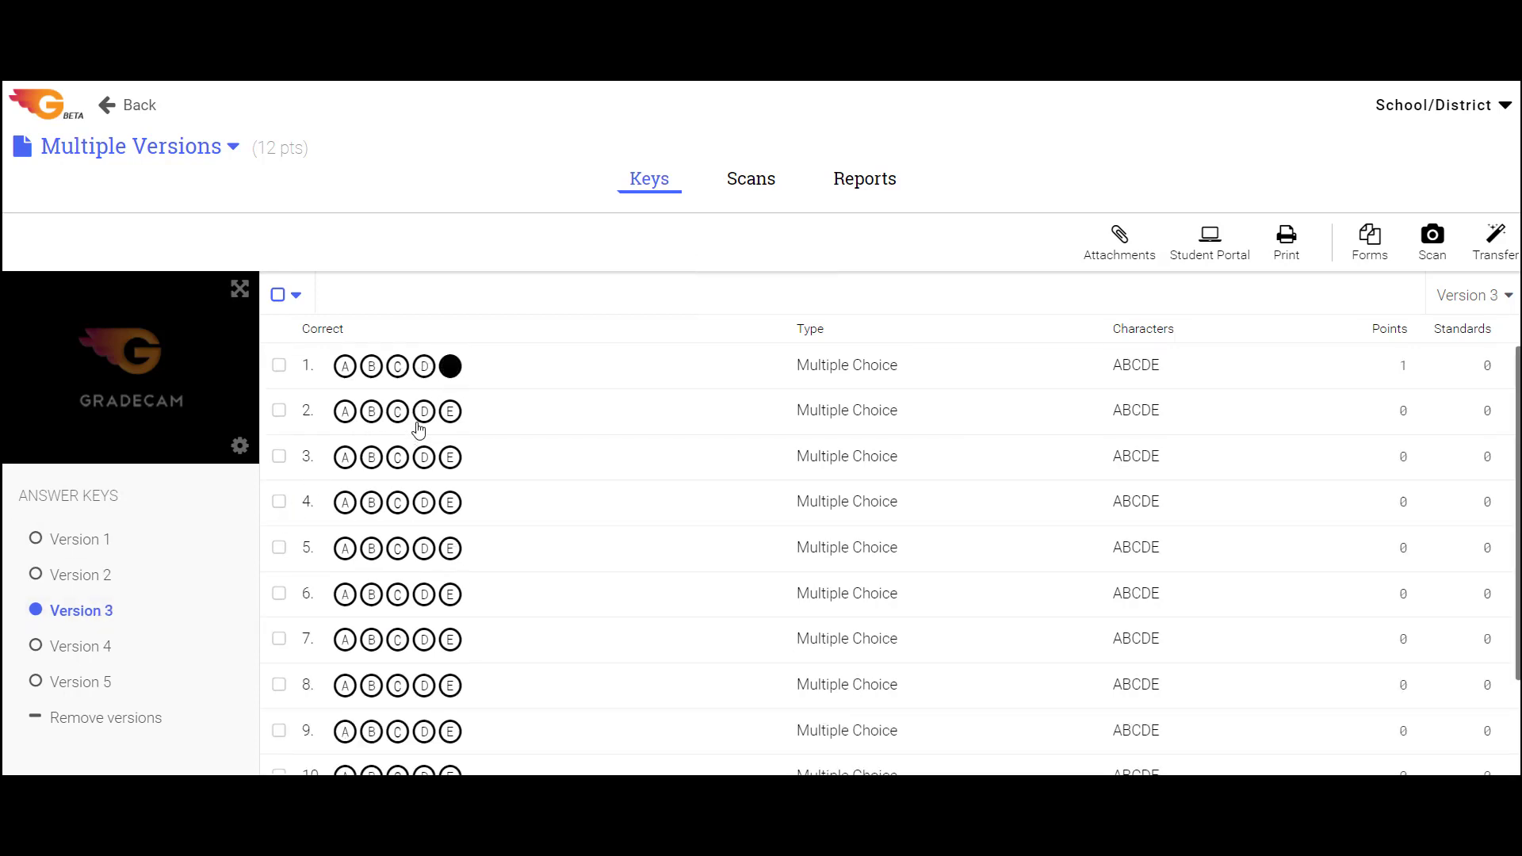
left_click(424, 411)
left_click(449, 457)
left_click(344, 503)
left_click(371, 549)
left_click(424, 595)
left_click(398, 640)
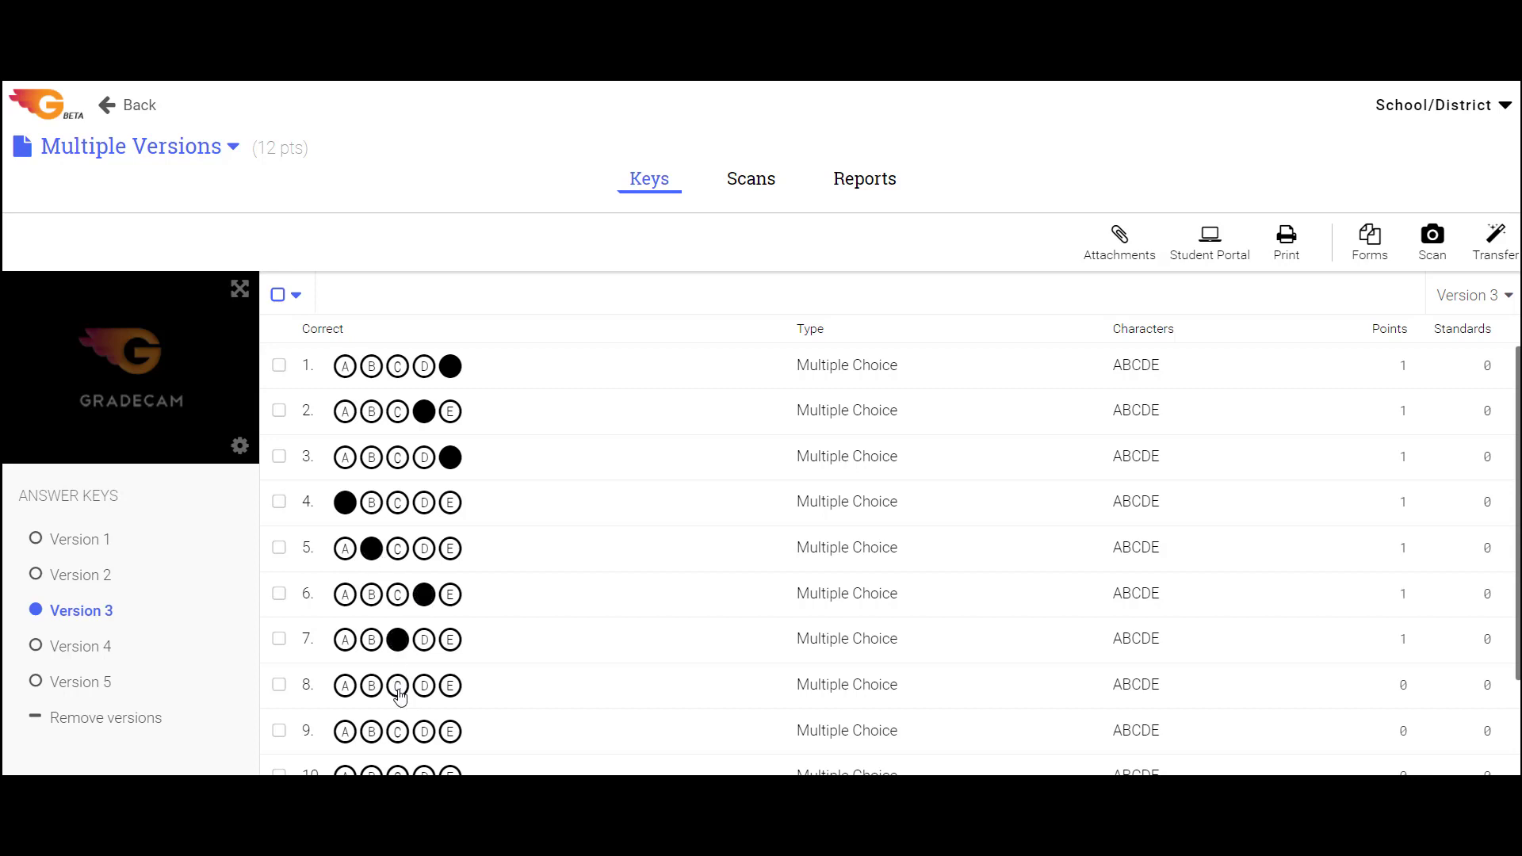
left_click(398, 685)
left_click(349, 731)
scroll(435, 721, "down", 2)
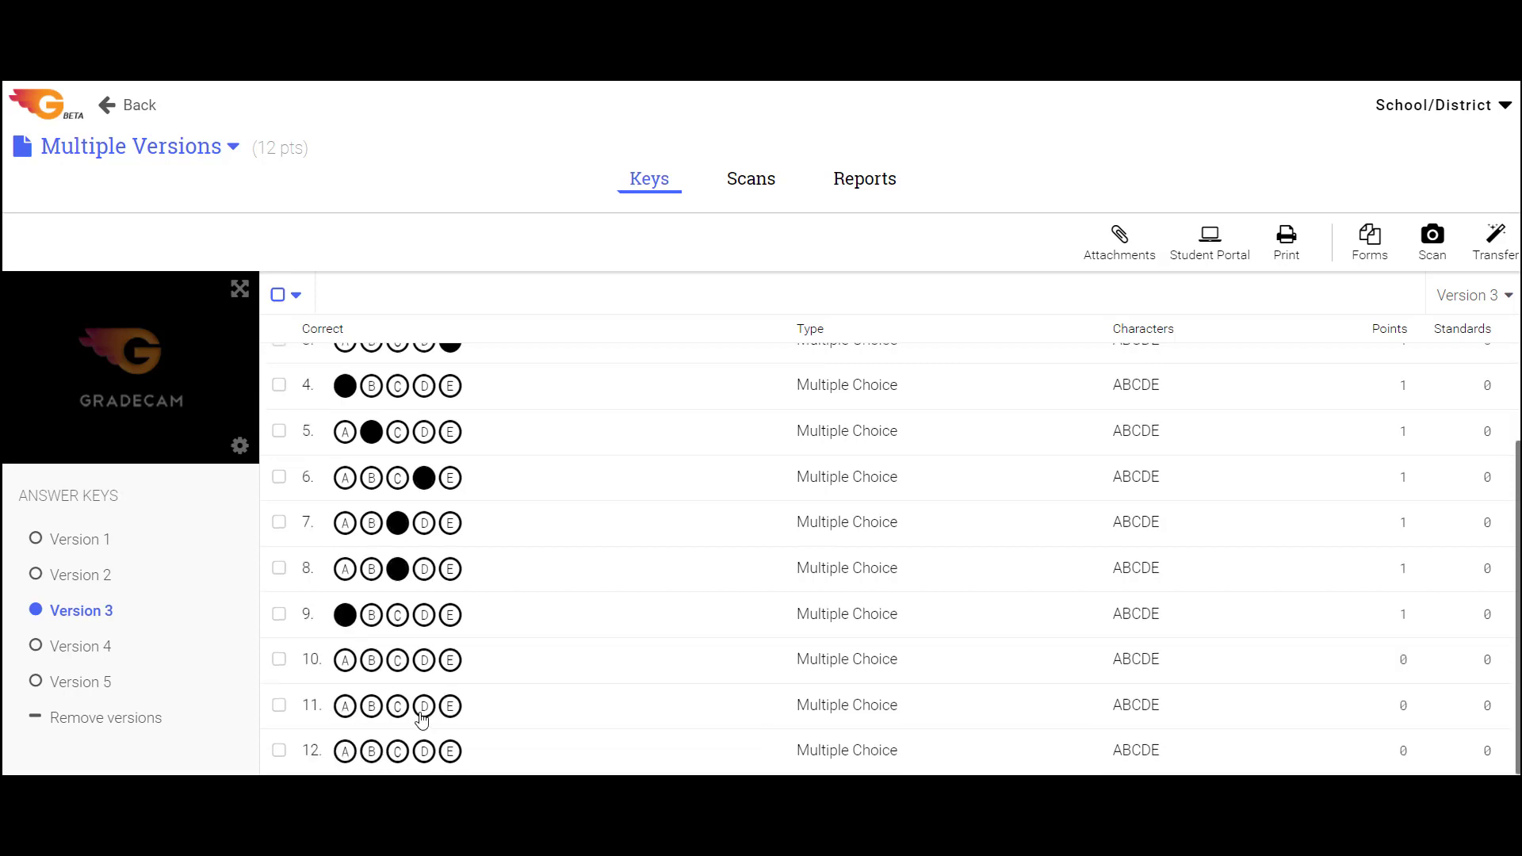
left_click(398, 661)
left_click(398, 705)
left_click(371, 751)
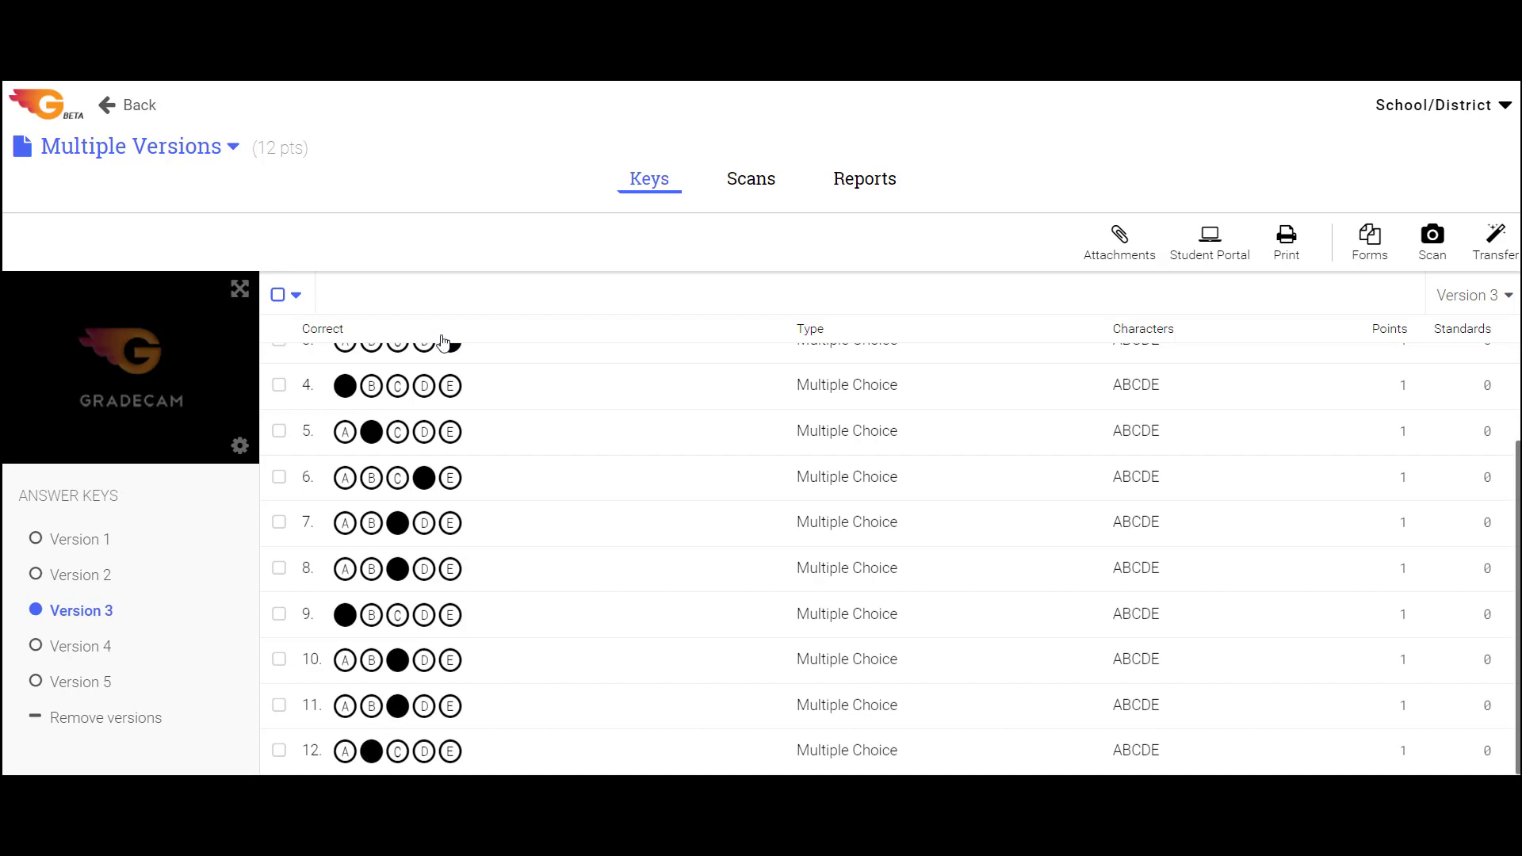
scroll(492, 533, "up", 2)
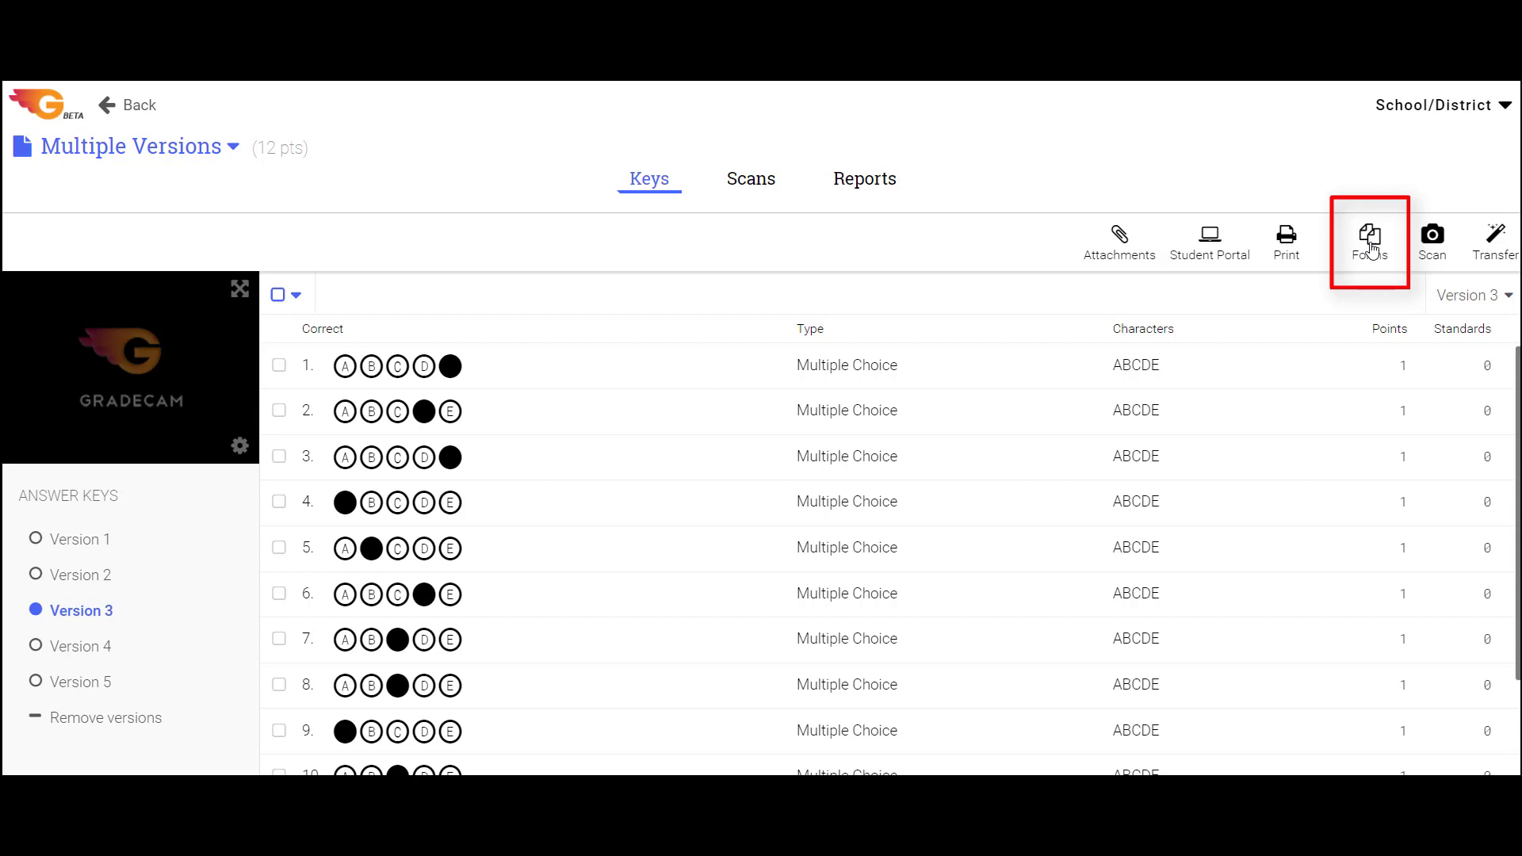
Open the Form Printing settings for the Multiple Versions assignment.
left_click(1371, 250)
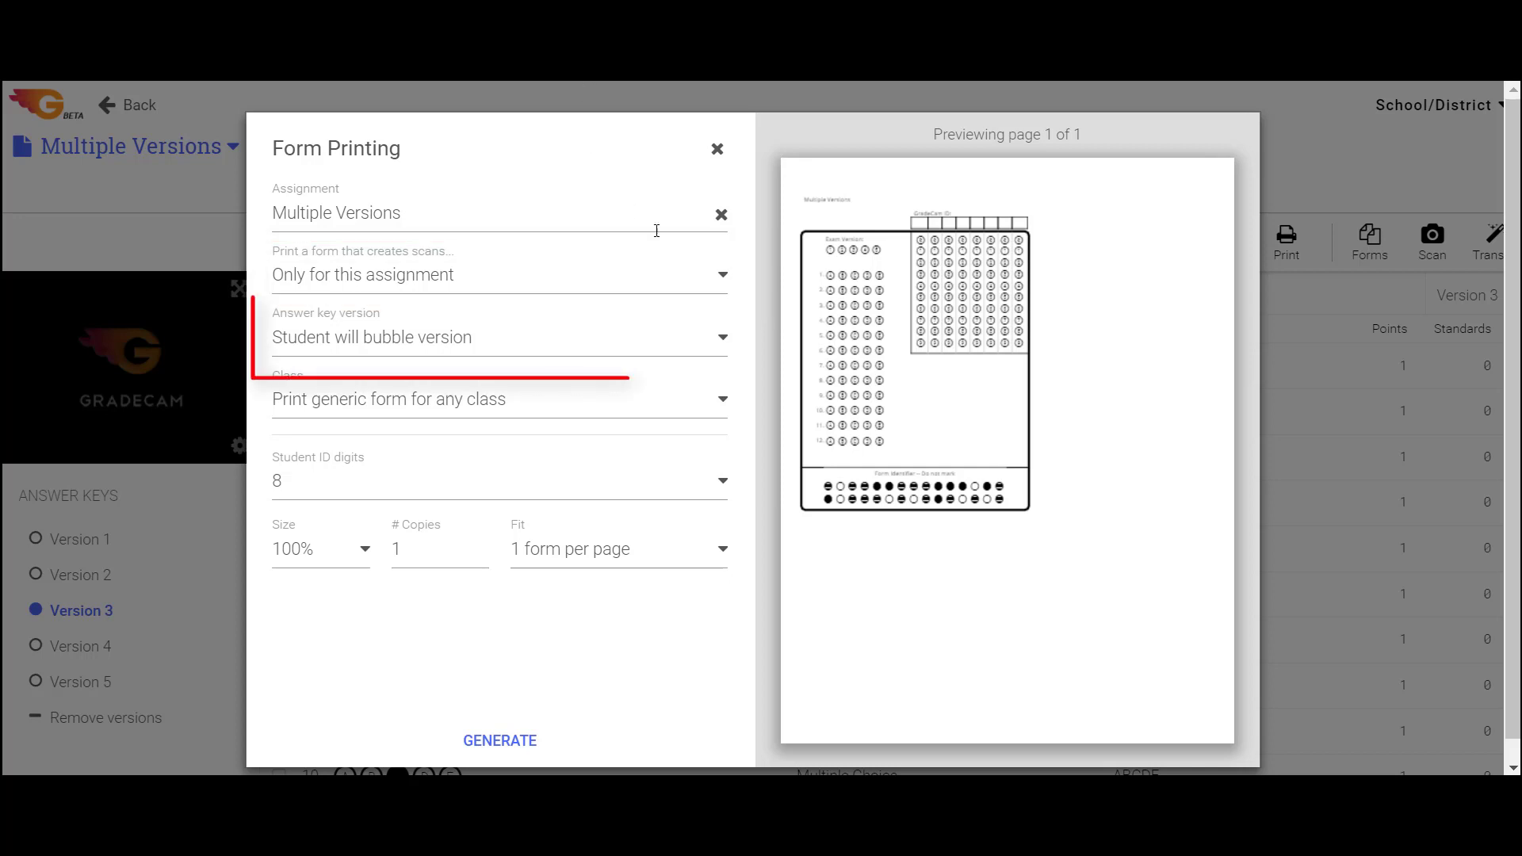
left_click(724, 340)
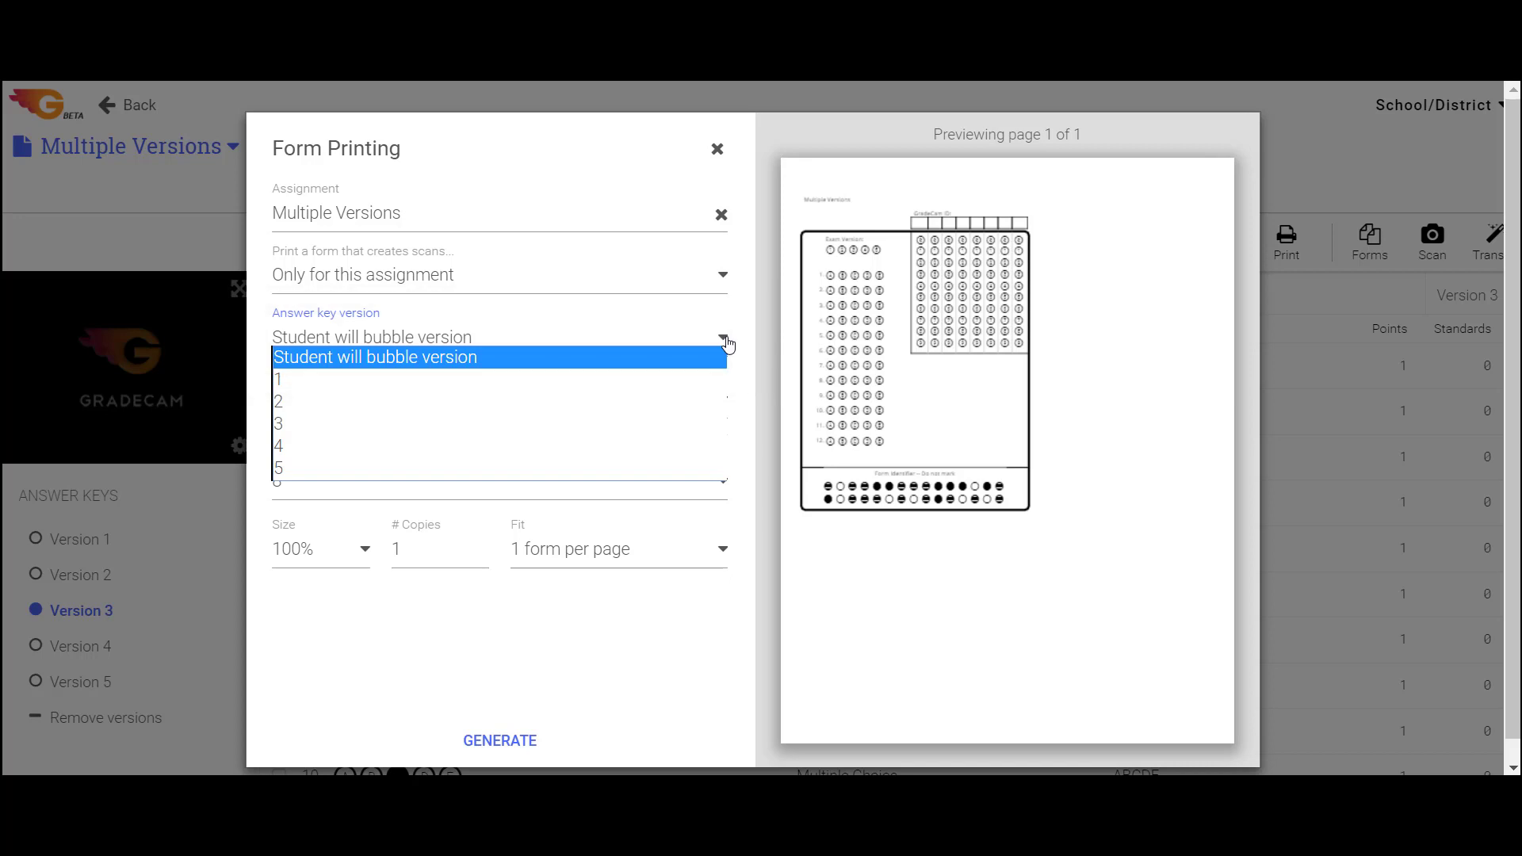
left_click(721, 381)
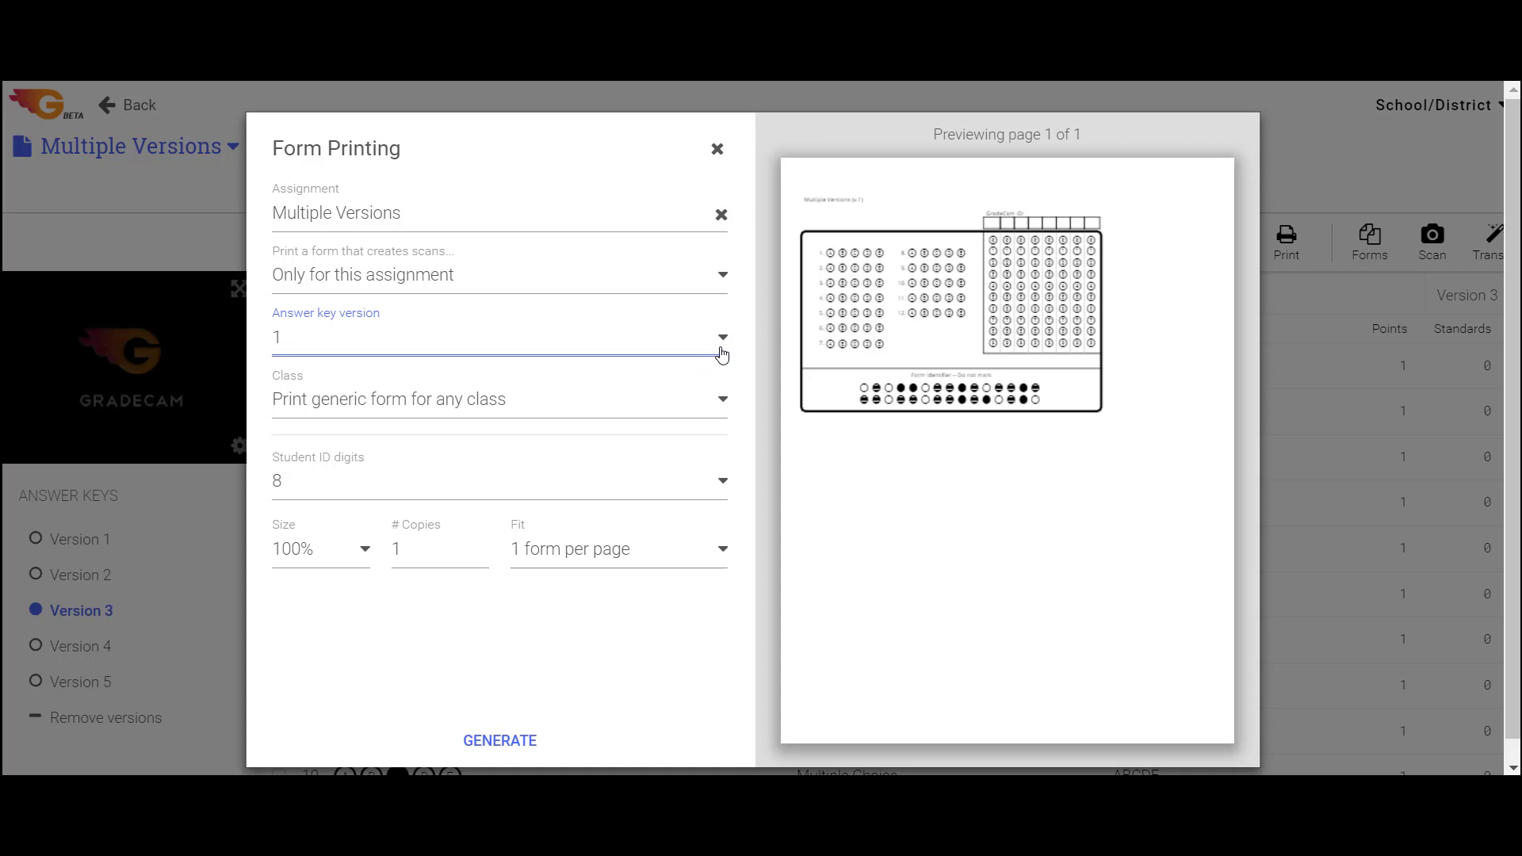
left_click(722, 355)
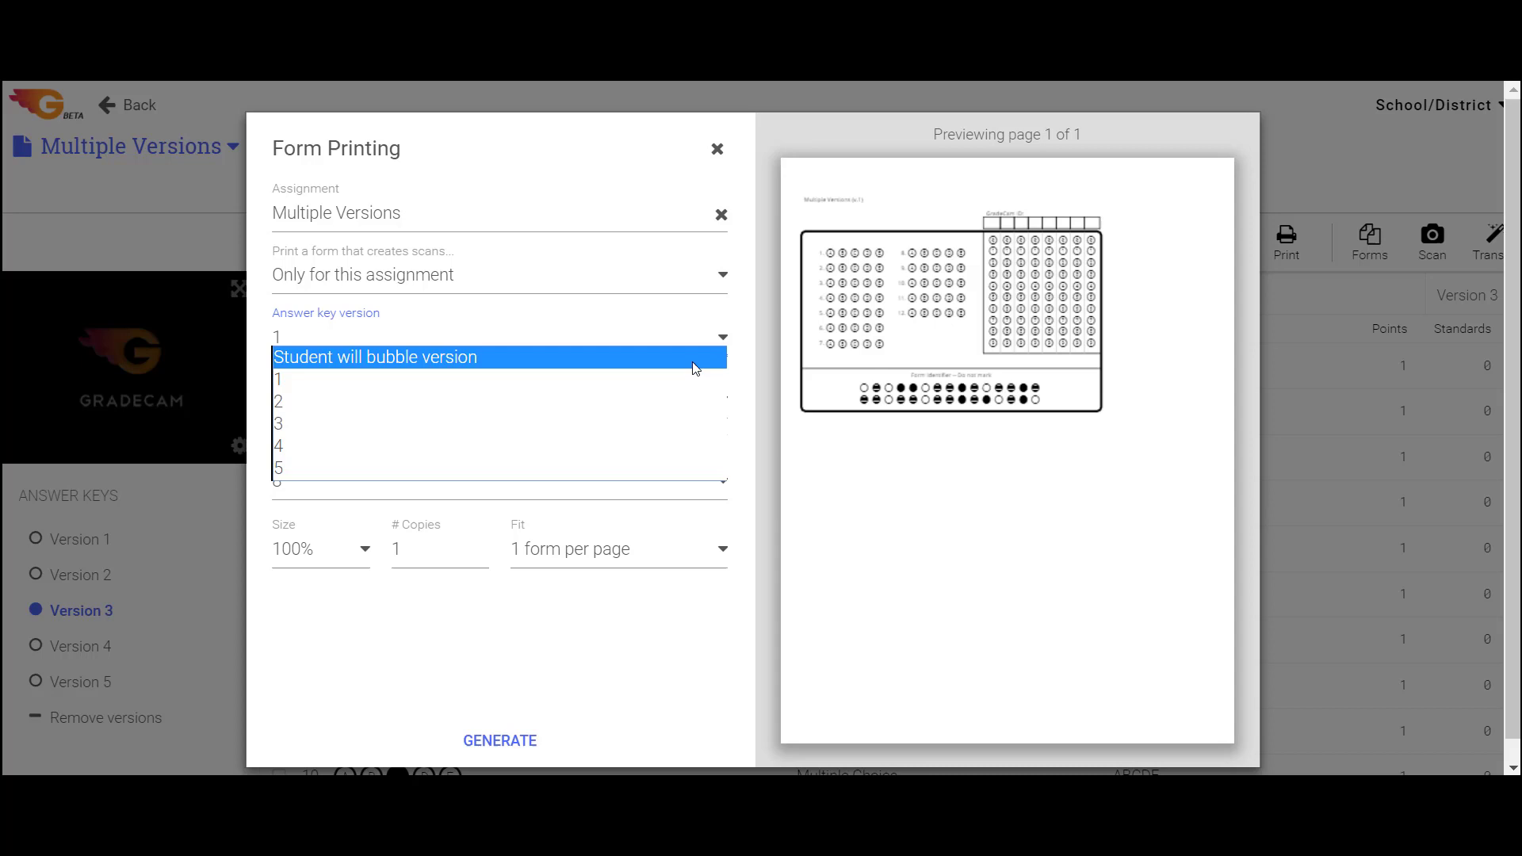
left_click(687, 357)
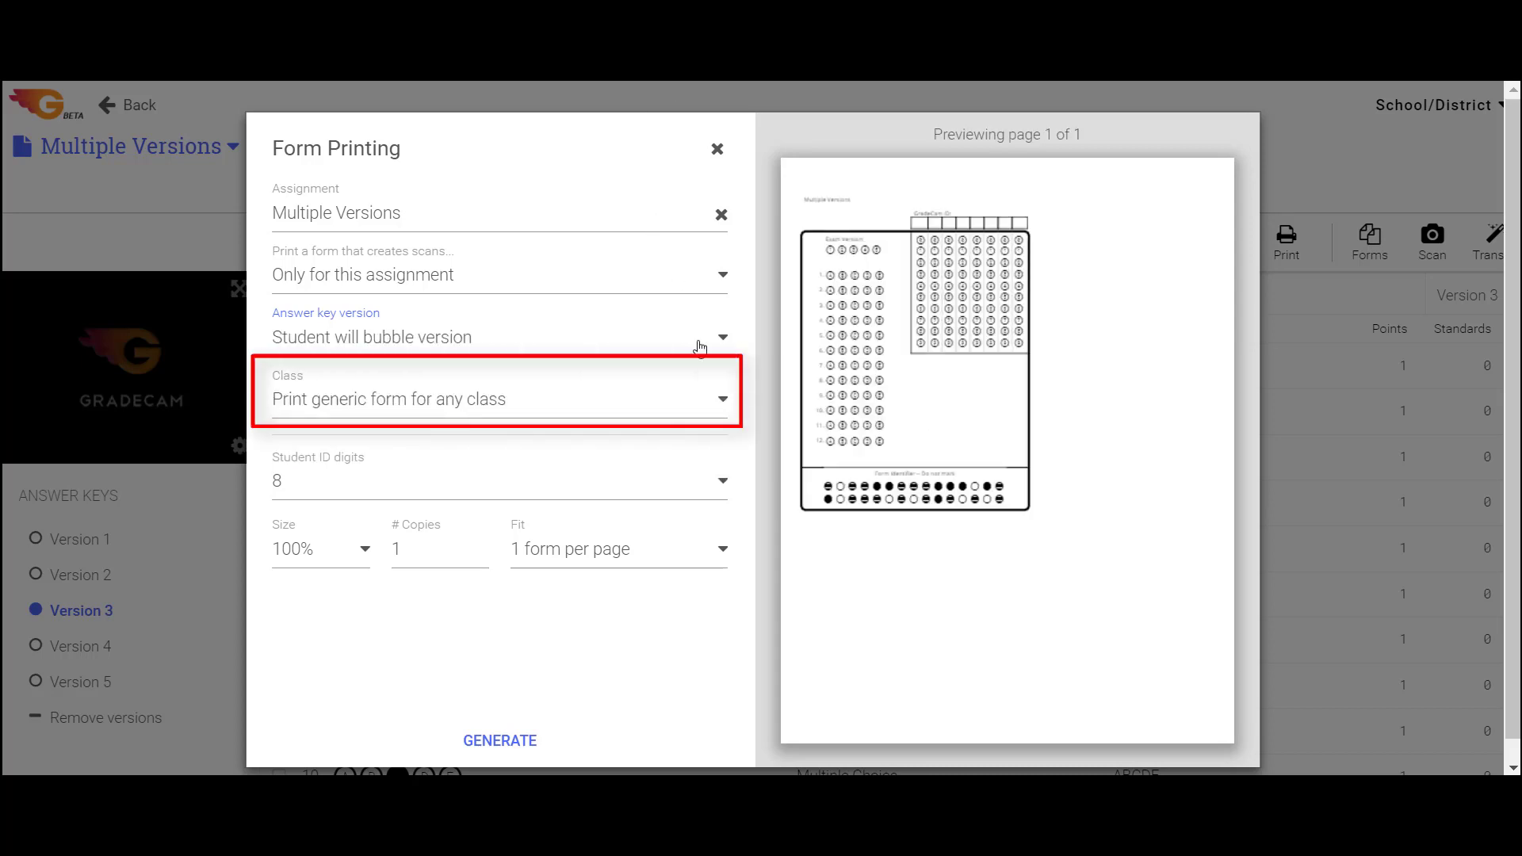
Generate pre-filled forms for all Algebra 1 - Block 1 (1) students and download the PDF.
left_click(715, 400)
left_click(616, 449)
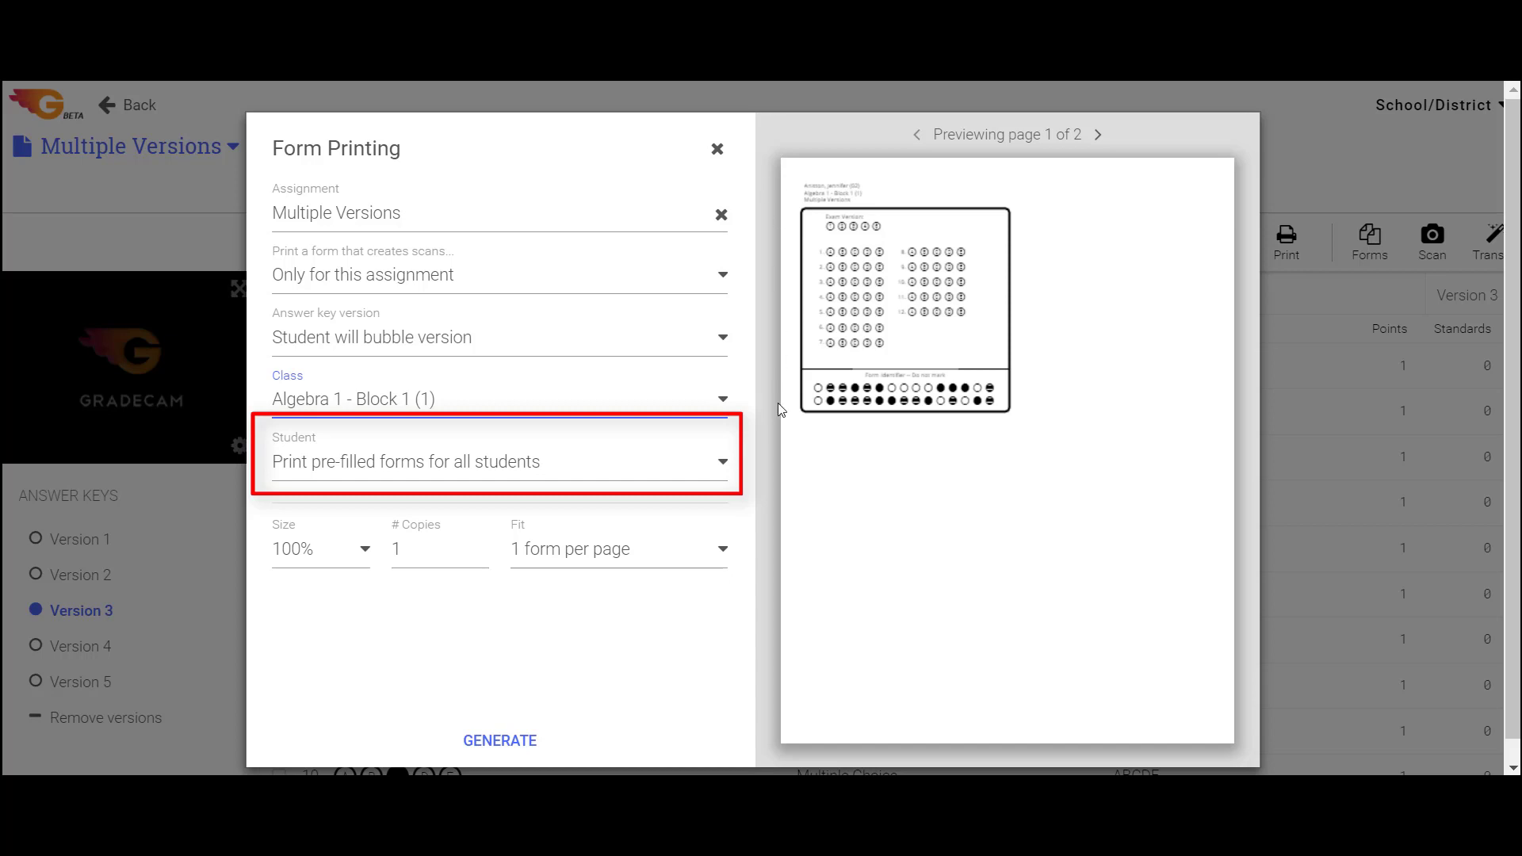
left_click(720, 469)
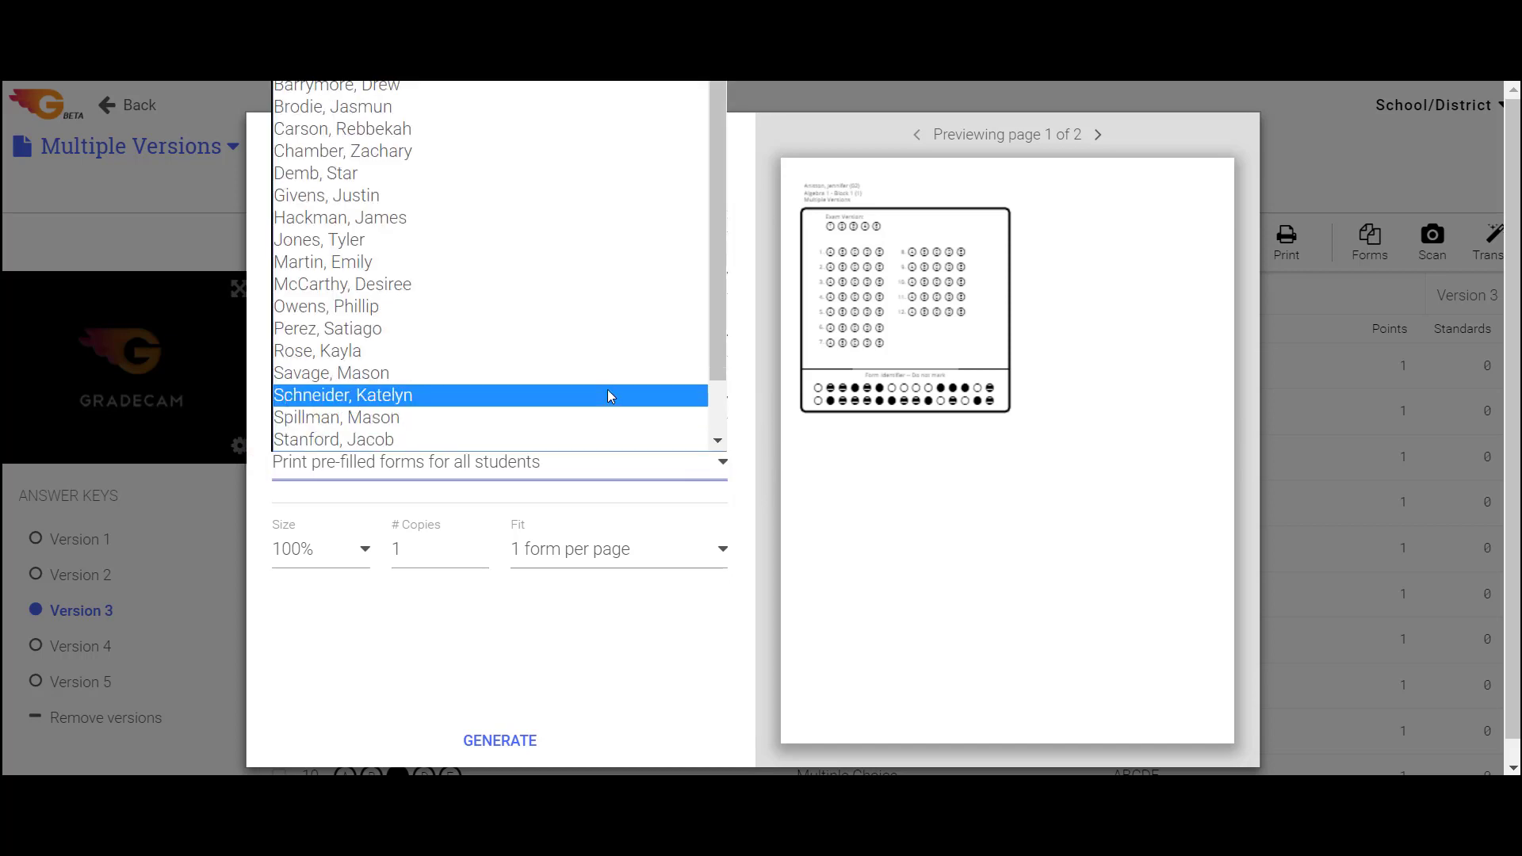
left_click(723, 464)
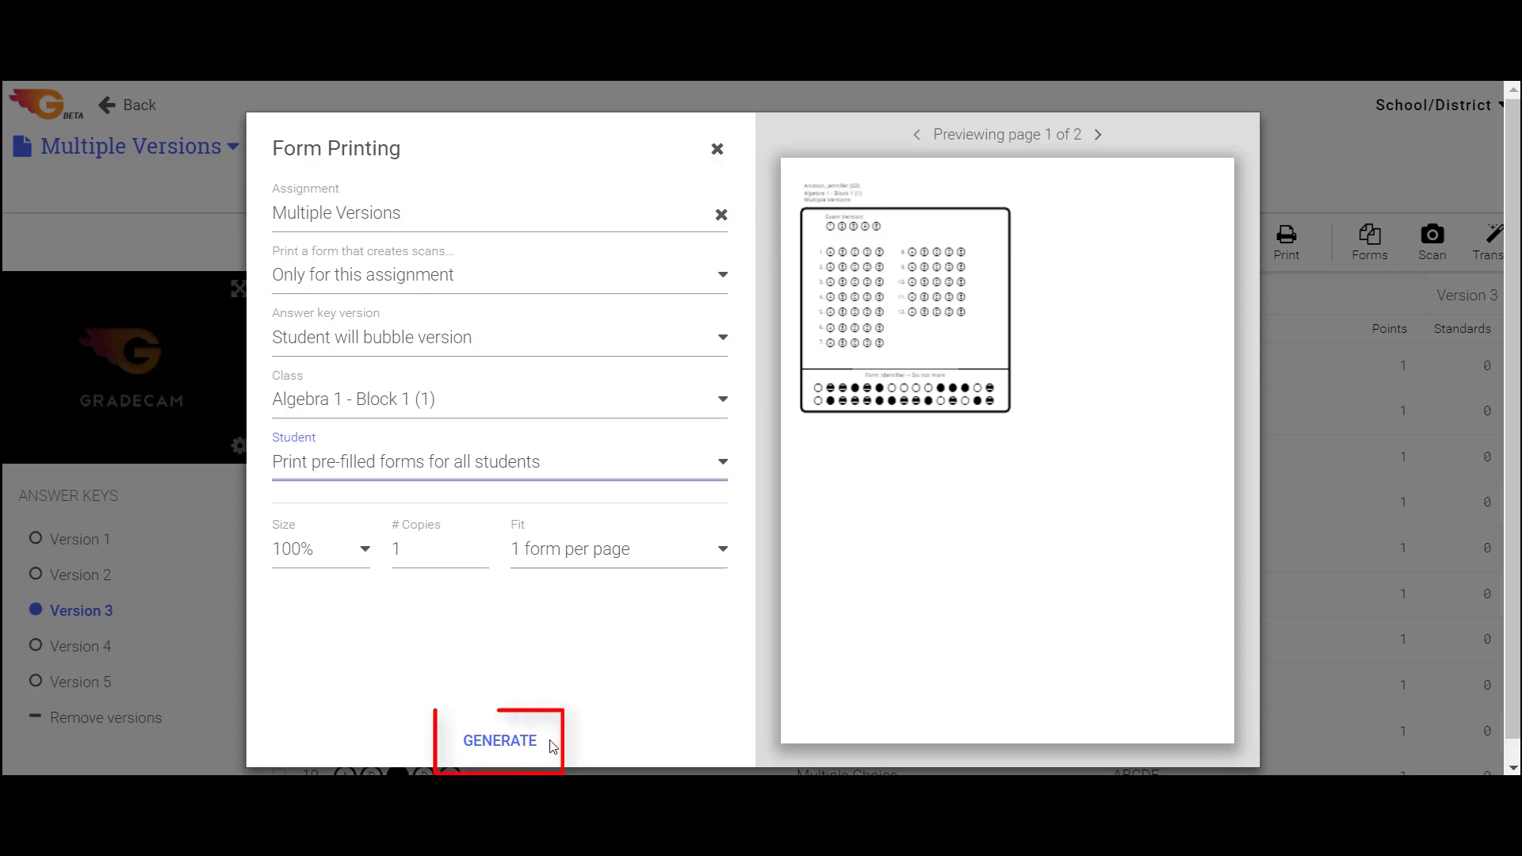
left_click(506, 752)
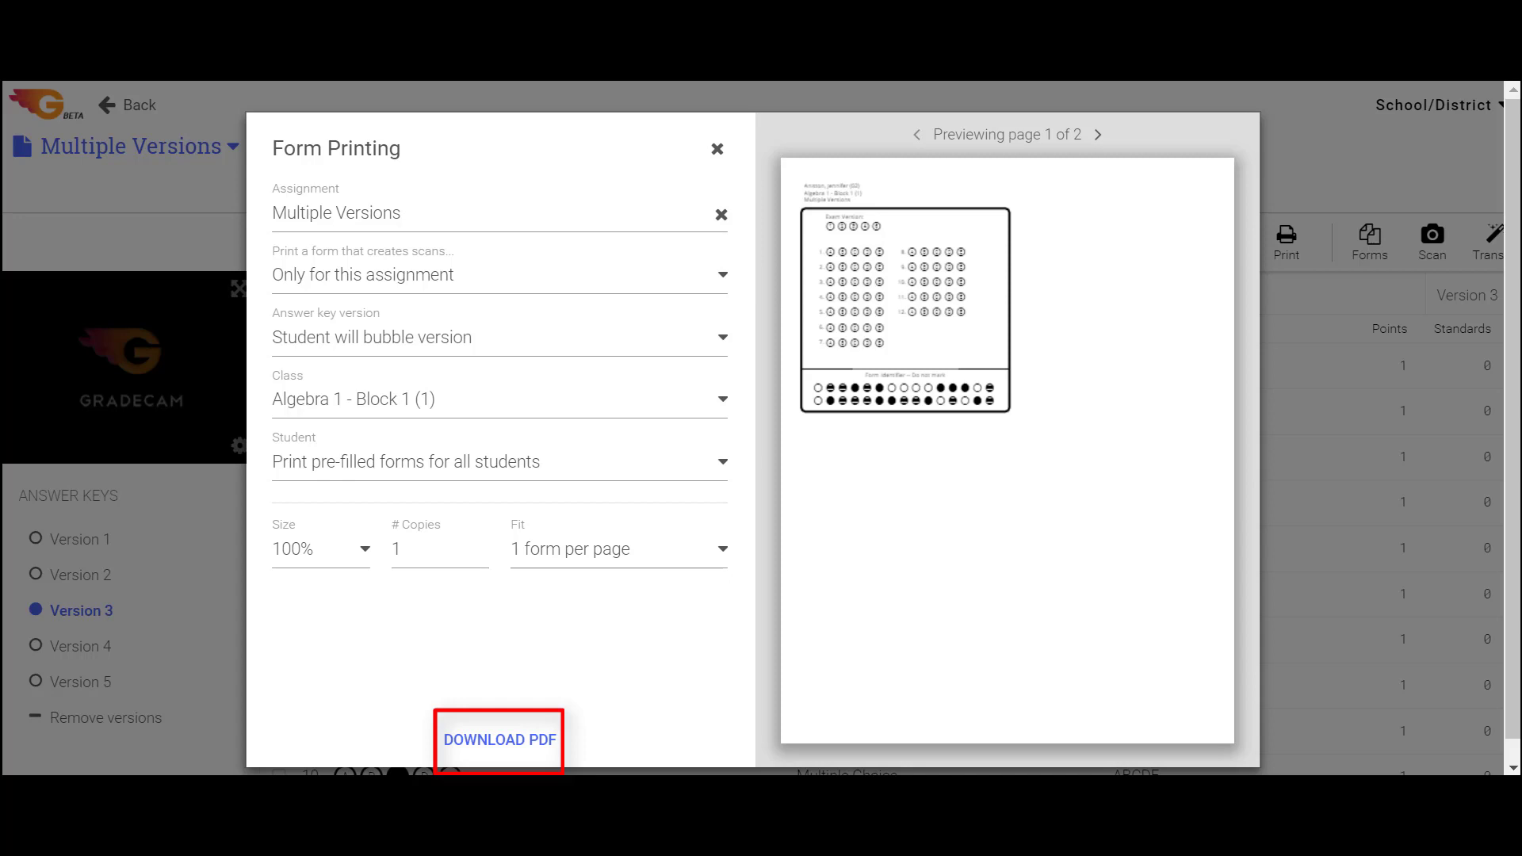
left_click(523, 743)
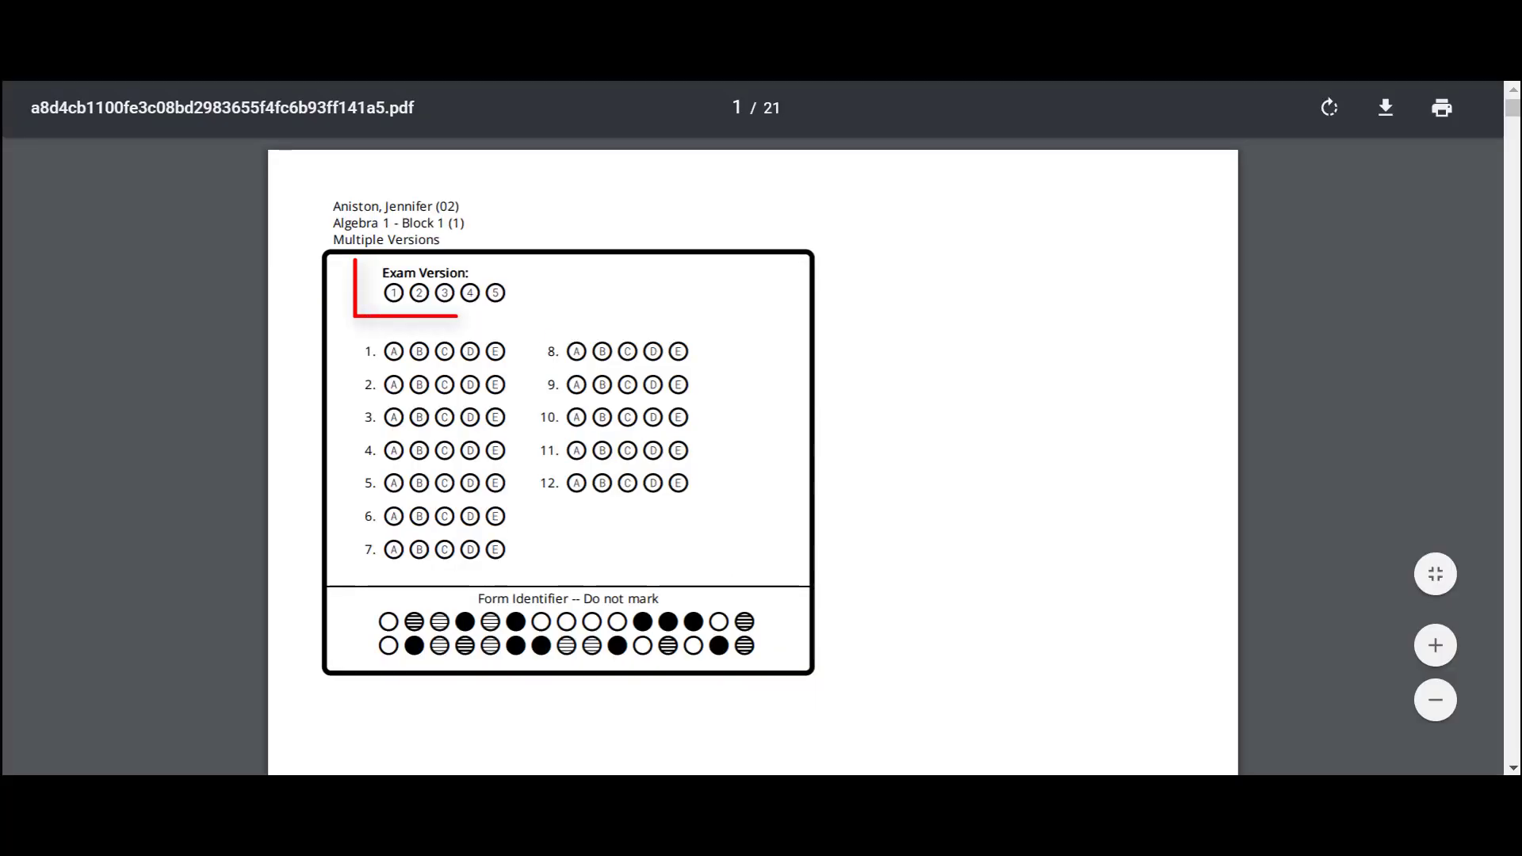